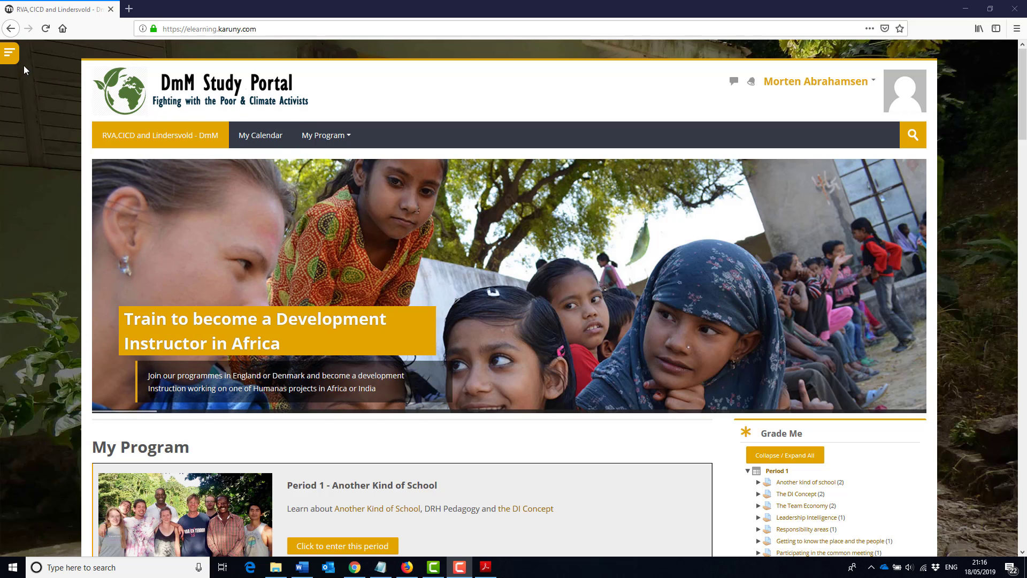
Step: Open the Create Course course under Demo Program and turn its editing mode on
{"action": "left_click", "coordinate": [9, 51]}
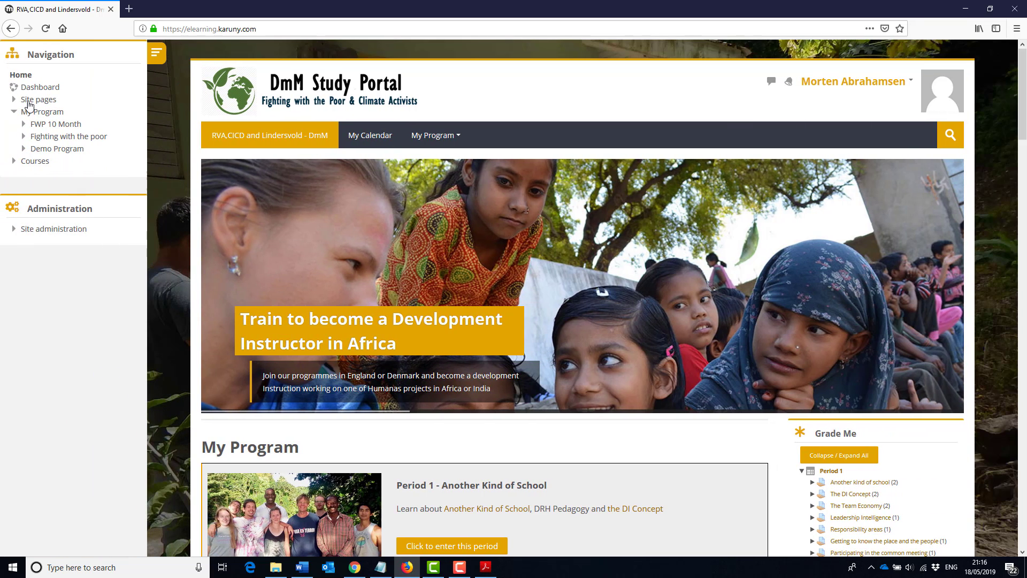
{"action": "left_click", "coordinate": [48, 153]}
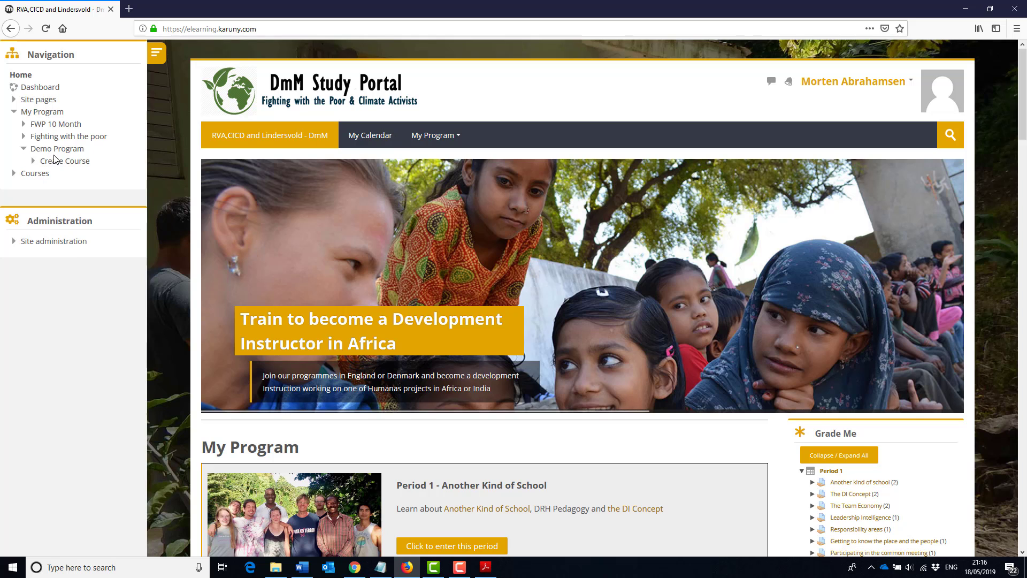
{"action": "left_click", "coordinate": [57, 162]}
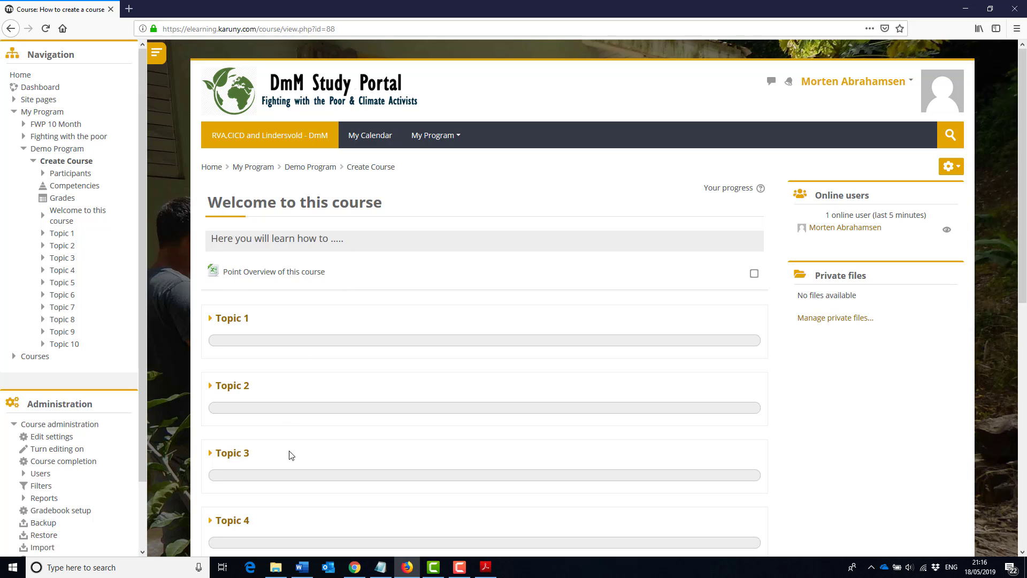
{"action": "left_click", "coordinate": [958, 170]}
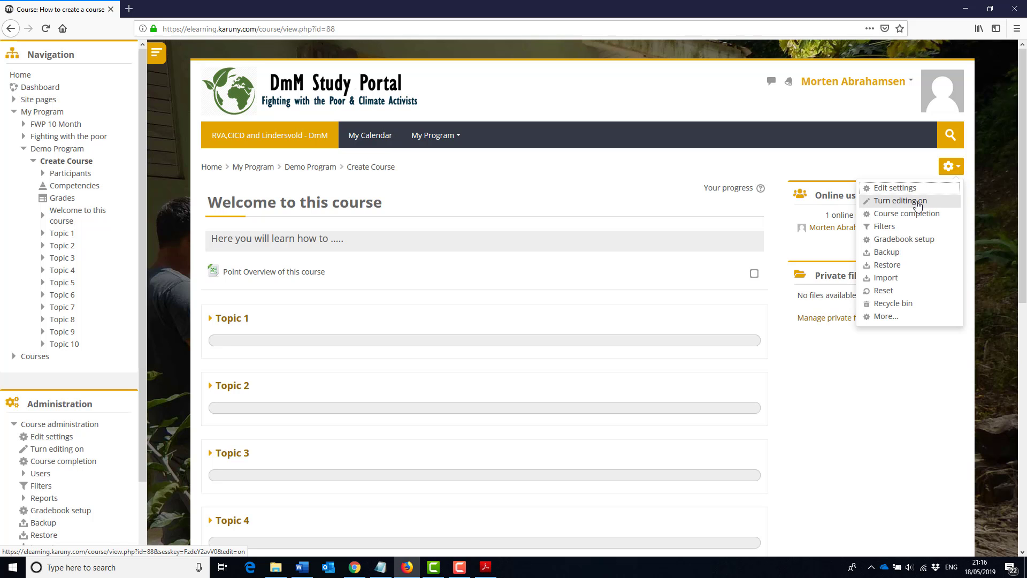
{"action": "left_click", "coordinate": [918, 203]}
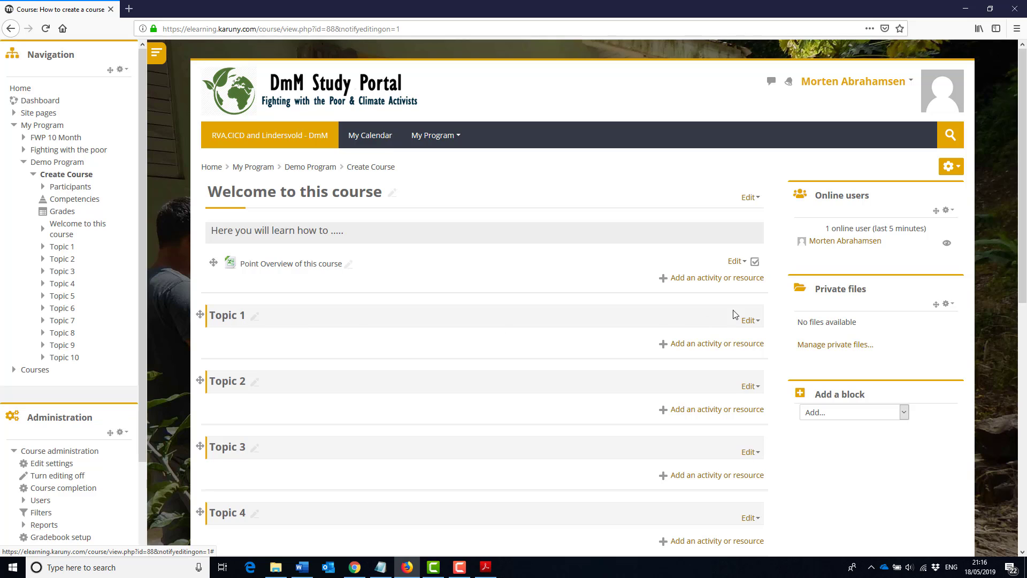
Step: Rename the Topic 1 section as "Course: Create my first task (1 hour)"
{"action": "left_click", "coordinate": [749, 321]}
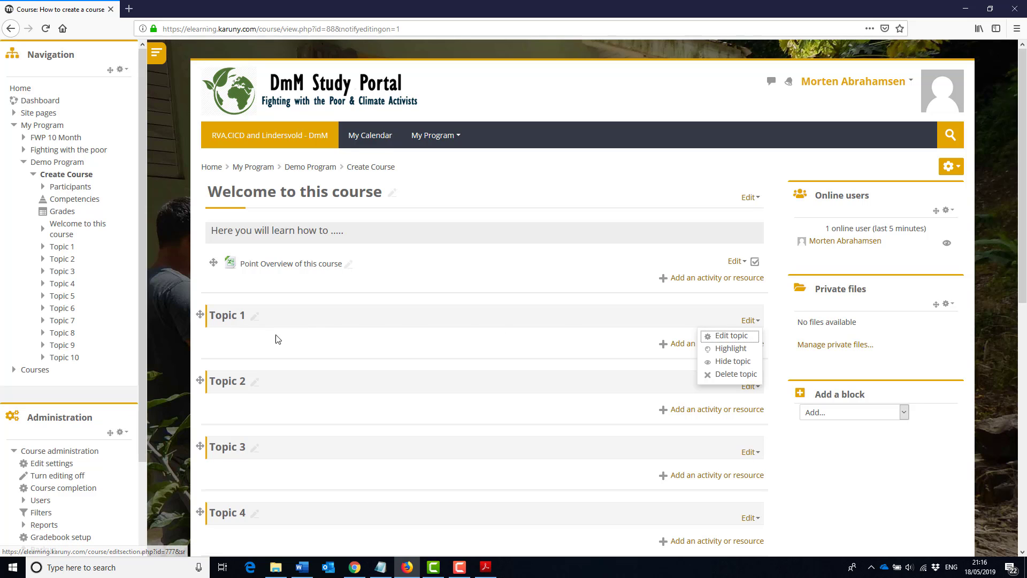
{"action": "left_click", "coordinate": [254, 317]}
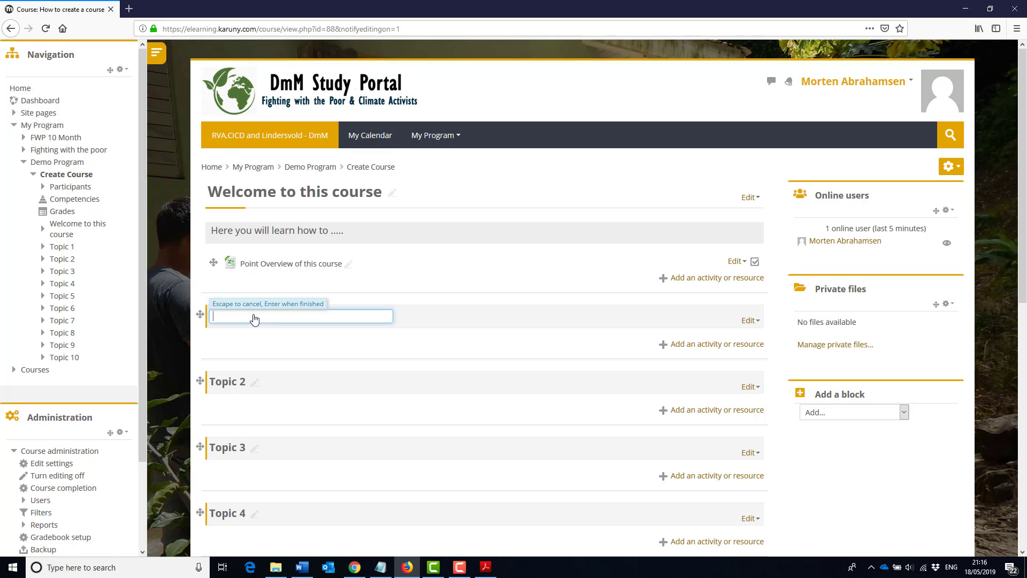
{"action": "type", "text": "Course: Create my first task (1 hour"}
{"action": "key", "text": "Return"}
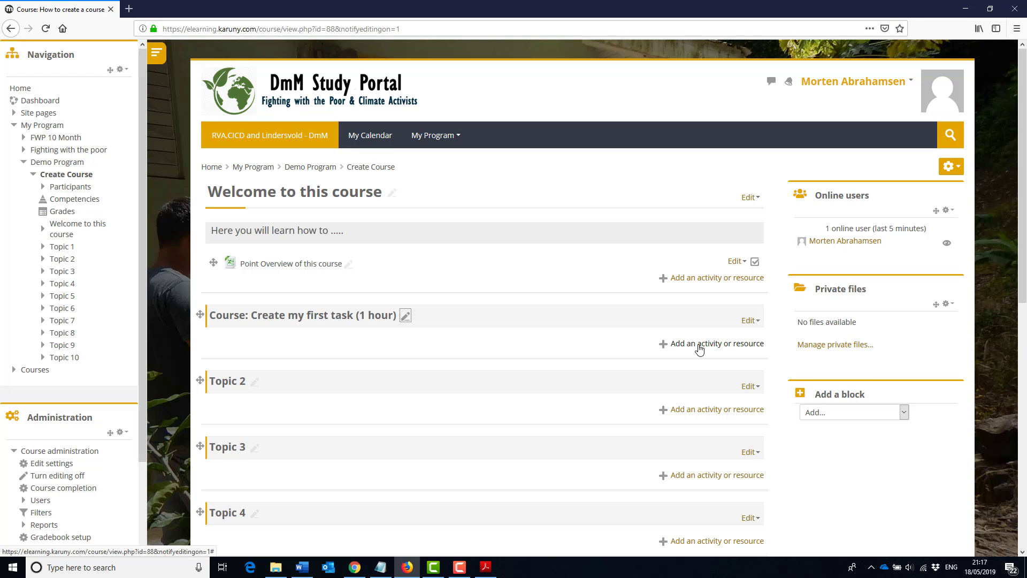
{"action": "left_click", "coordinate": [699, 345]}
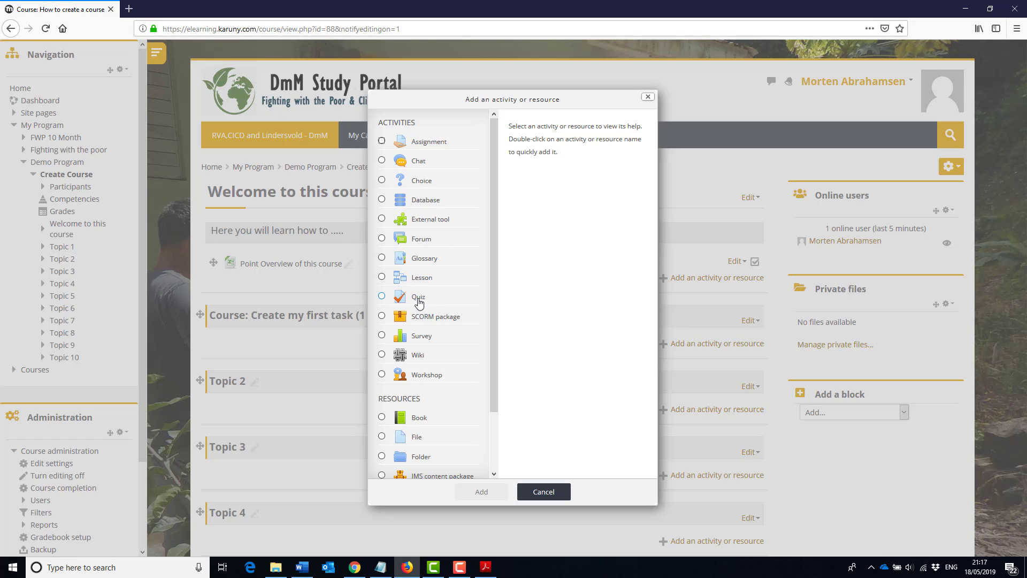
{"action": "scroll", "coordinate": [424, 342], "scroll_direction": "down", "scroll_amount": 1}
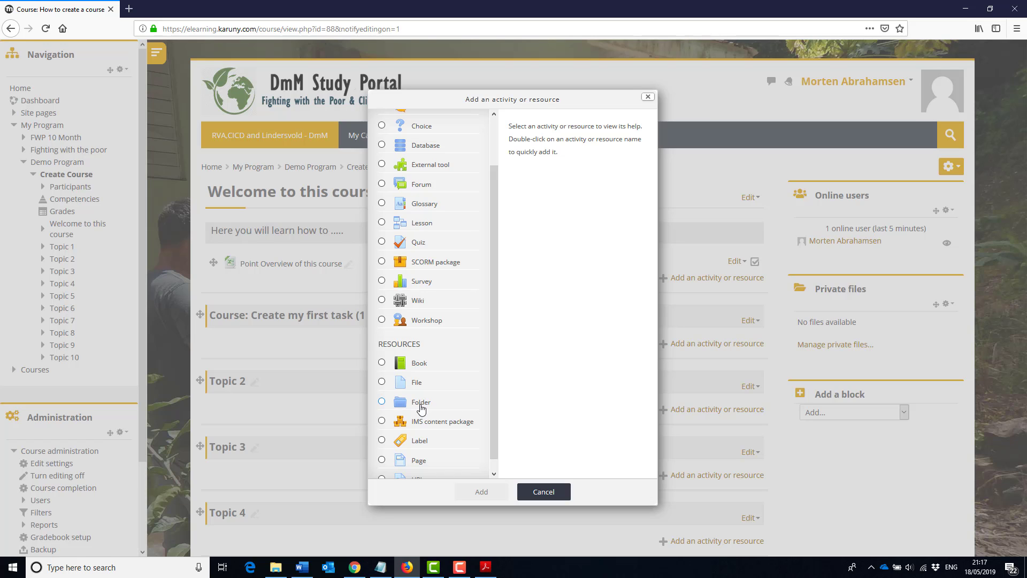
{"action": "scroll", "coordinate": [422, 407], "scroll_direction": "down", "scroll_amount": 1}
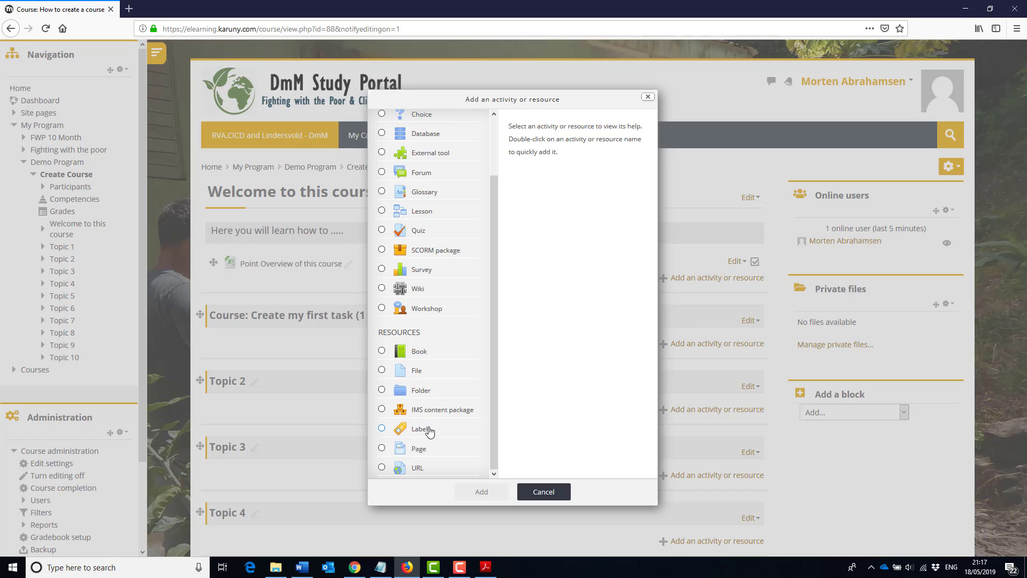
{"action": "left_click", "coordinate": [429, 429]}
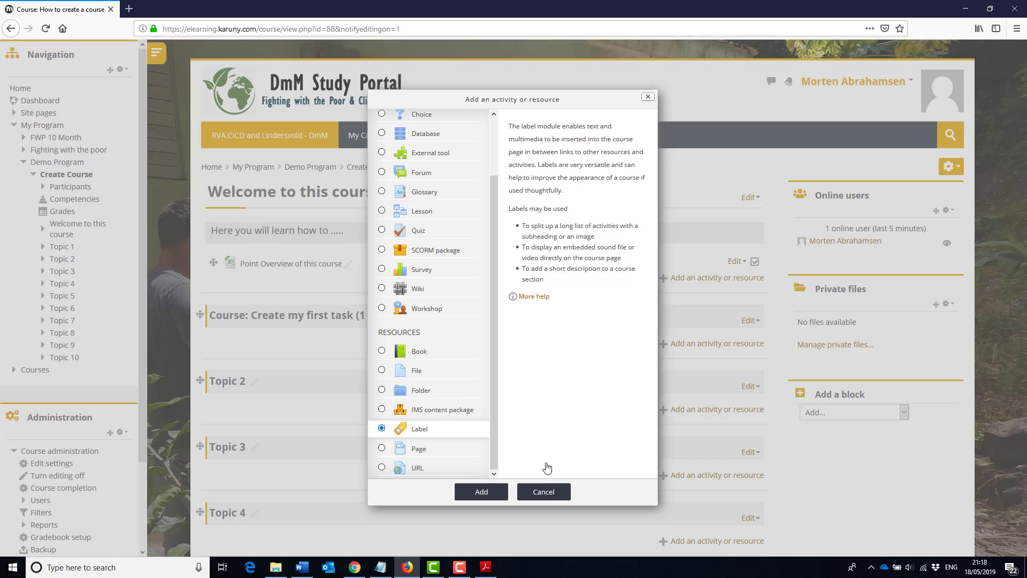
{"action": "left_click", "coordinate": [549, 494]}
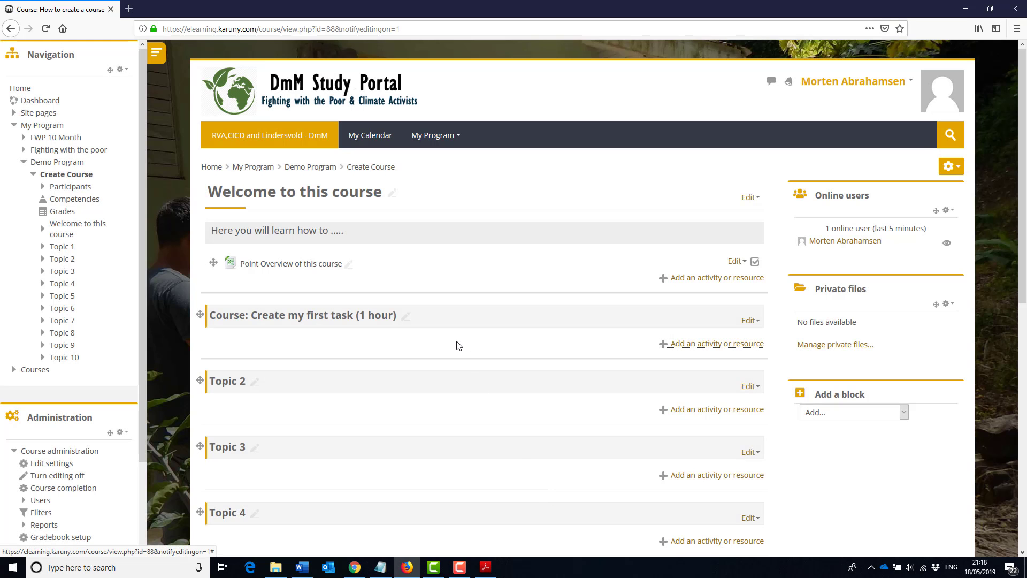
Step: Shrink the browser window to expose the desktop files and add the introduction document and File to read PDF to the first task section
{"action": "left_click", "coordinate": [989, 15]}
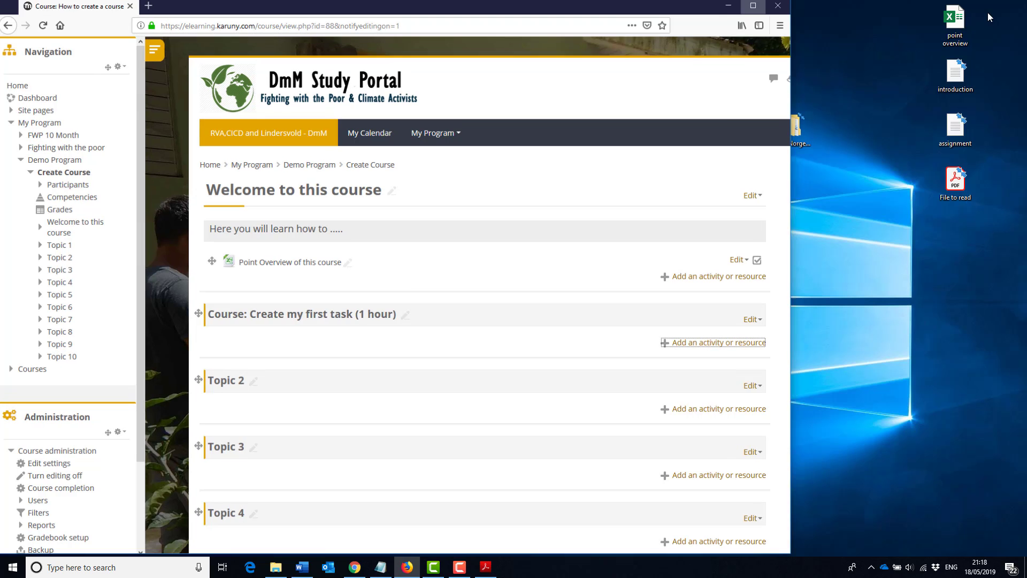
{"action": "left_click_drag", "start_coordinate": [794, 78], "coordinate": [908, 78]}
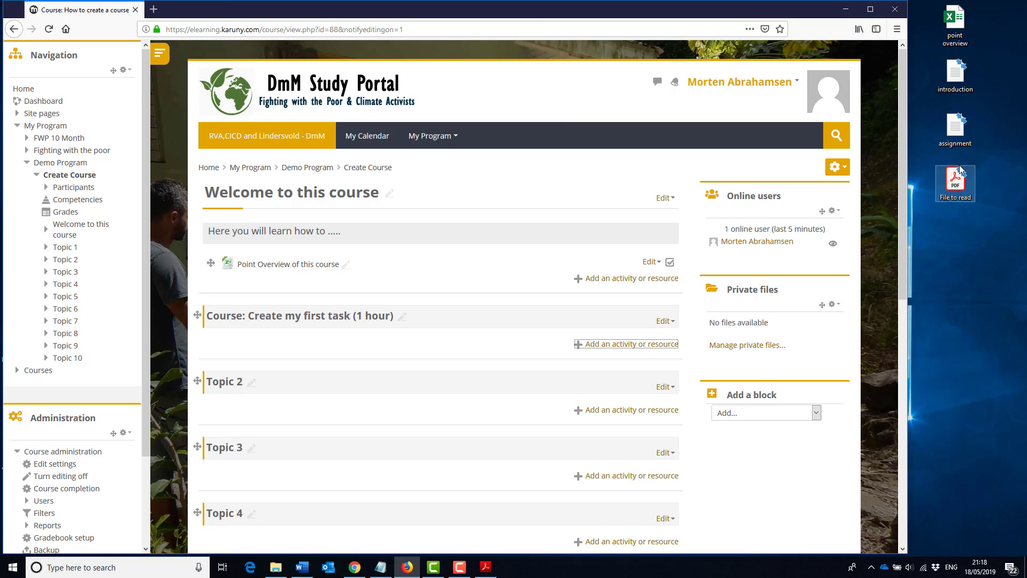
{"action": "left_click_drag", "start_coordinate": [956, 79], "coordinate": [348, 340]}
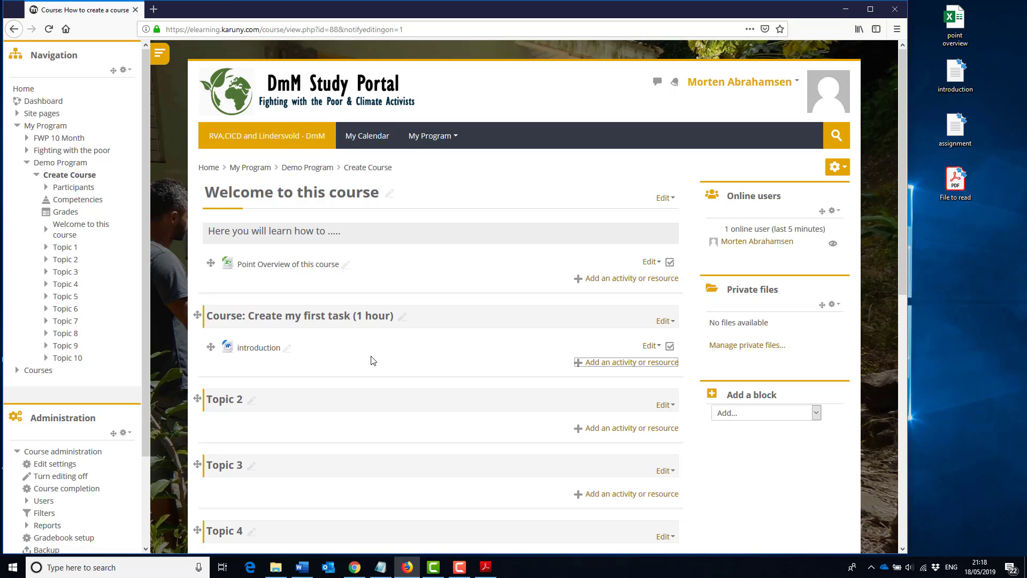
{"action": "left_click_drag", "start_coordinate": [946, 190], "coordinate": [255, 373]}
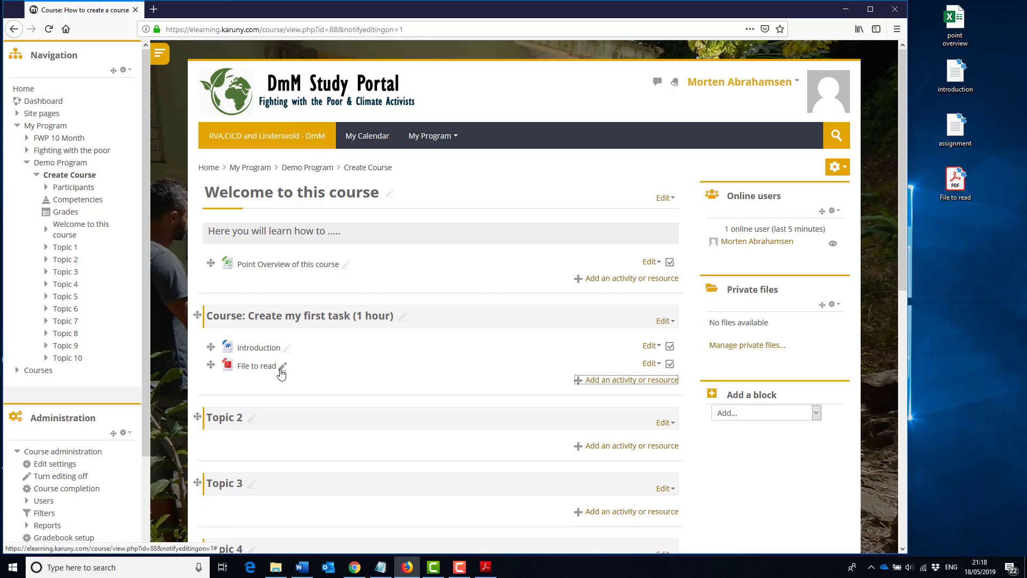
{"action": "left_click", "coordinate": [281, 369]}
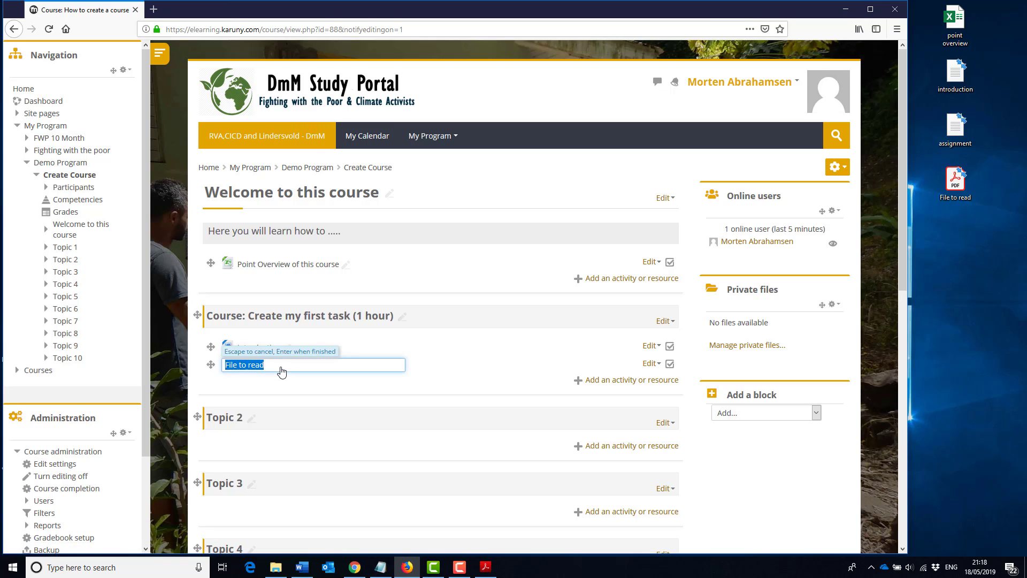
{"action": "key", "text": "Return"}
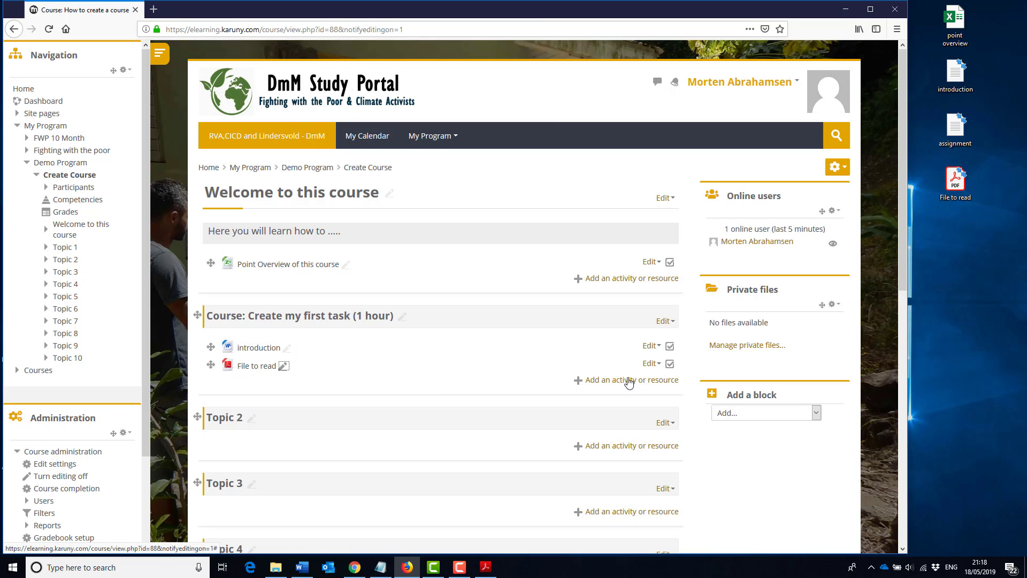
Step: Give the introduction file the description "This is how you do it", display it on the course page, and save
{"action": "left_click", "coordinate": [660, 346]}
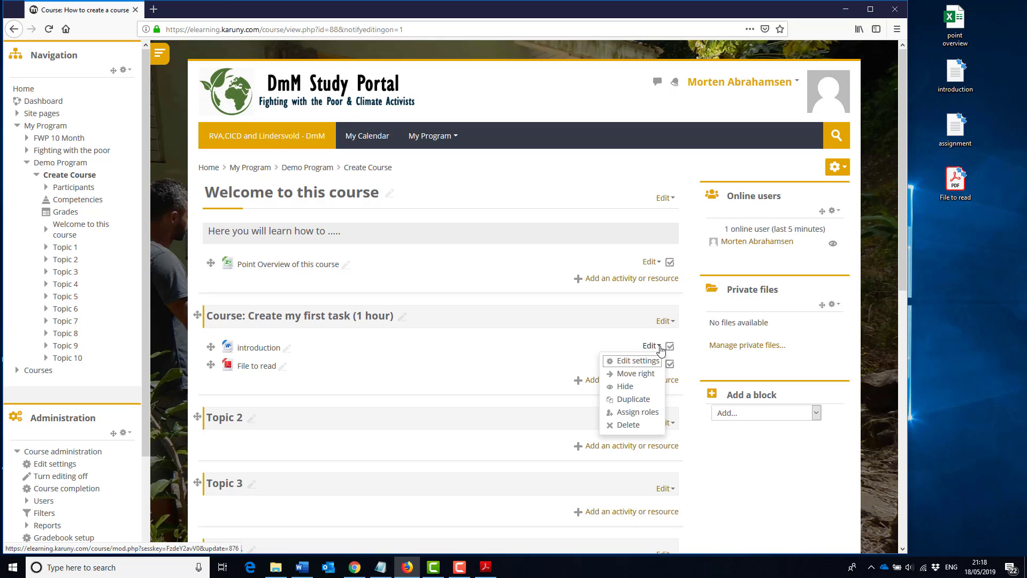
{"action": "left_click", "coordinate": [649, 361]}
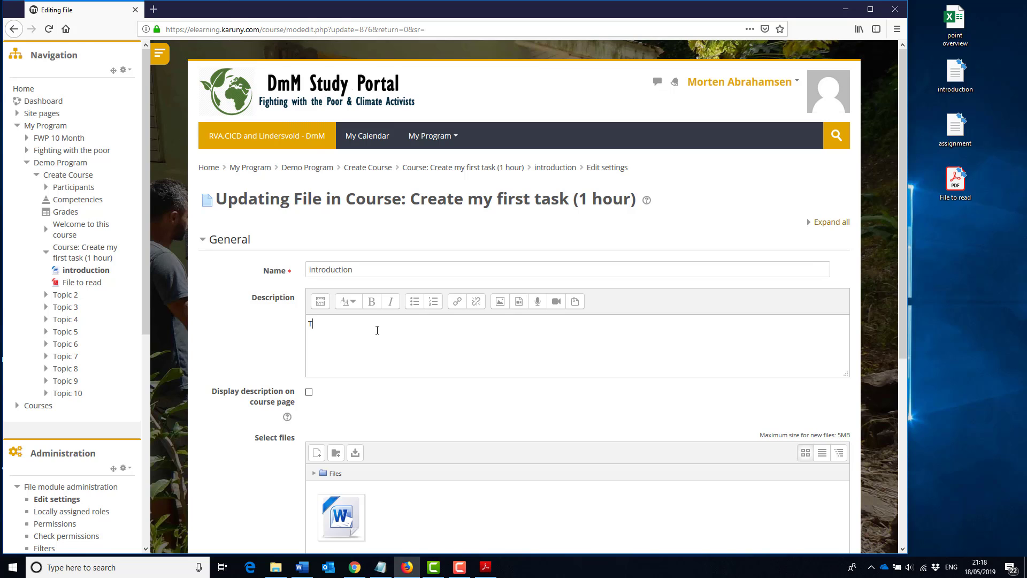
{"action": "type", "text": "his is how you do it"}
{"action": "left_click", "coordinate": [309, 392]}
{"action": "scroll", "coordinate": [244, 443], "scroll_direction": "down", "scroll_amount": 2}
{"action": "scroll", "coordinate": [245, 444], "scroll_direction": "down", "scroll_amount": 5}
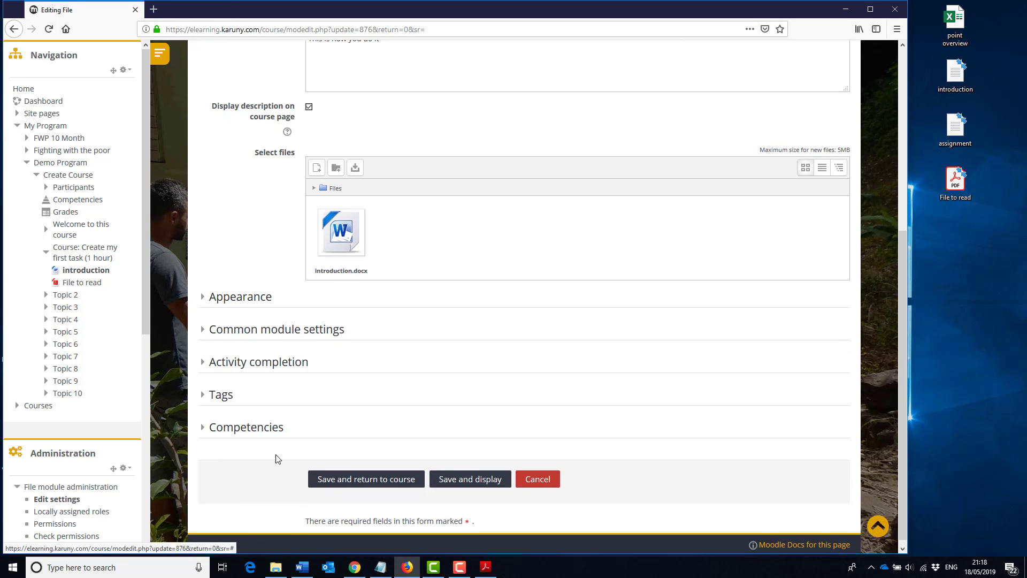
{"action": "left_click", "coordinate": [356, 477]}
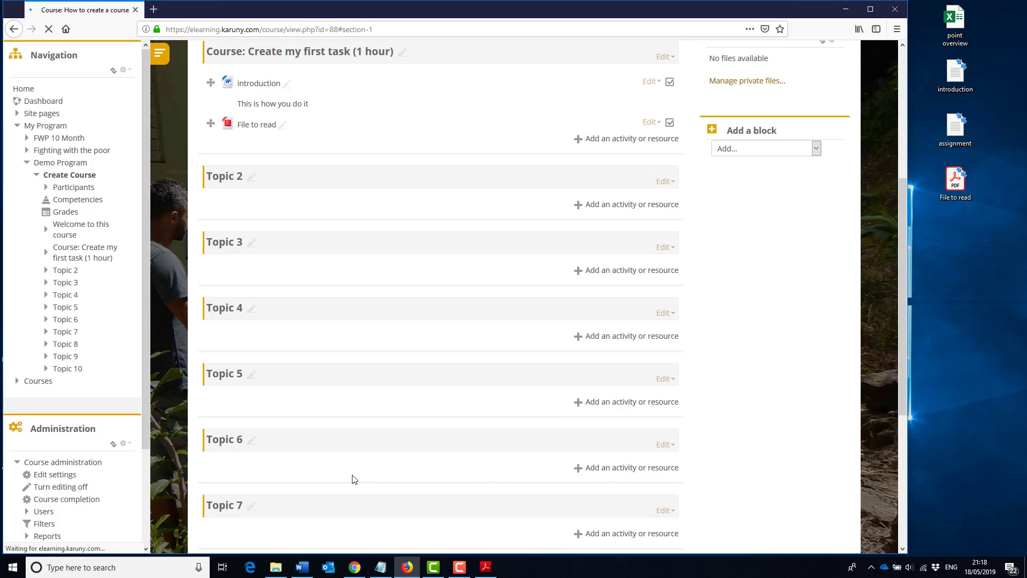
Step: Add a new Assignment activity to the "Course: Create my first task (1 hour)" section
{"action": "scroll", "coordinate": [299, 385], "scroll_direction": "up", "scroll_amount": 4}
{"action": "scroll", "coordinate": [261, 270], "scroll_direction": "down", "scroll_amount": 3}
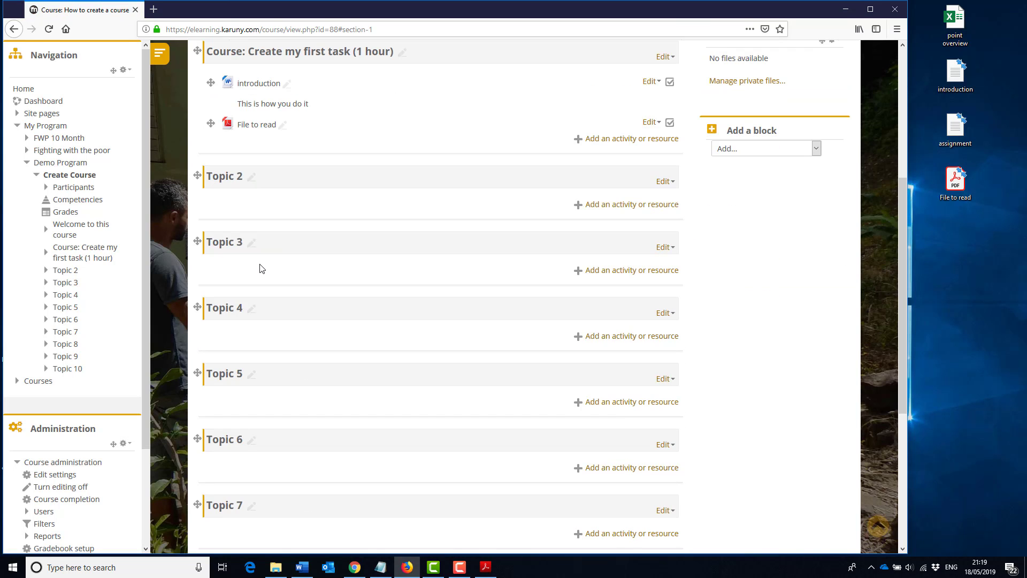
{"action": "scroll", "coordinate": [284, 235], "scroll_direction": "up", "scroll_amount": 2}
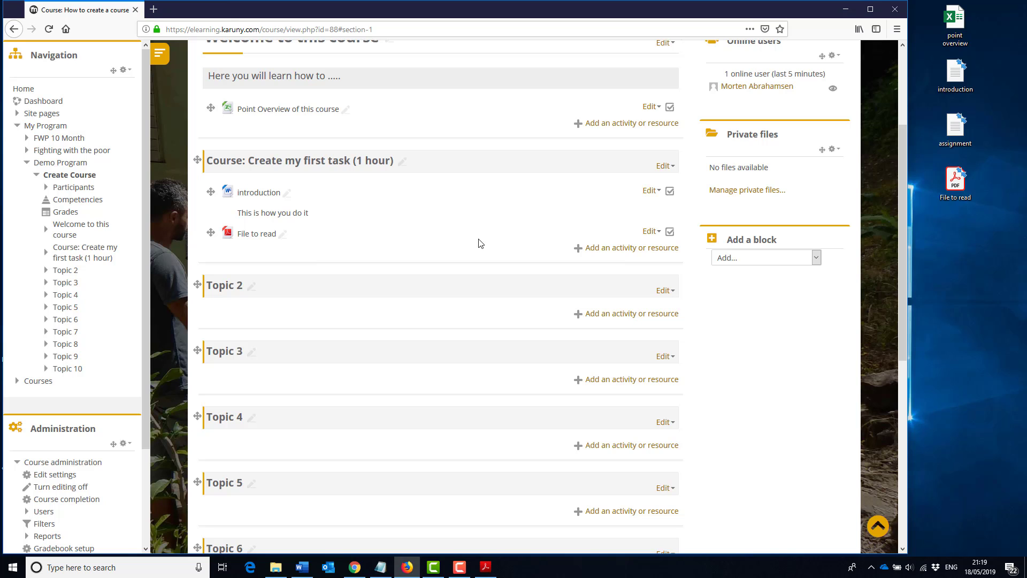
{"action": "left_click", "coordinate": [602, 250]}
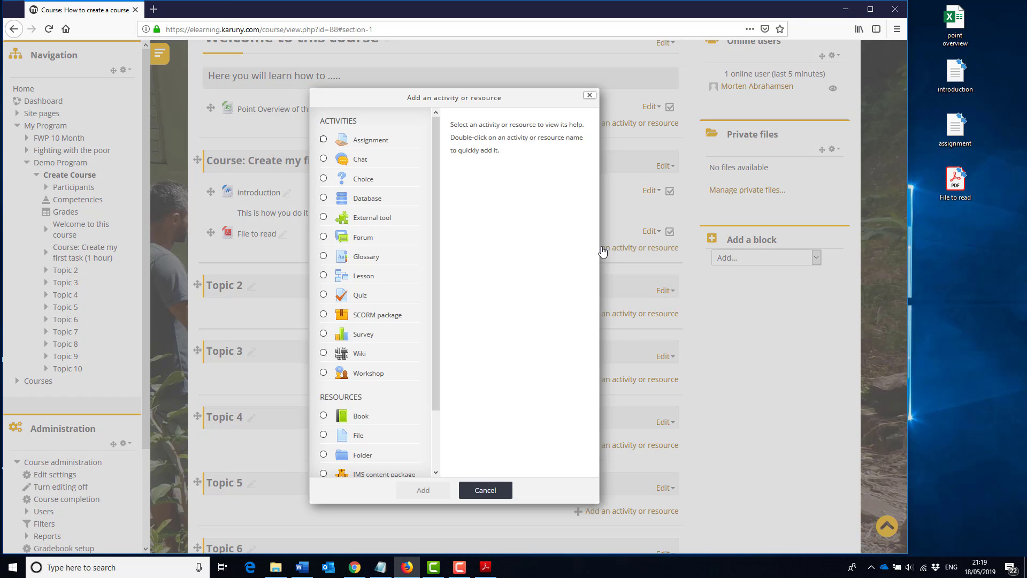
{"action": "left_click", "coordinate": [366, 142]}
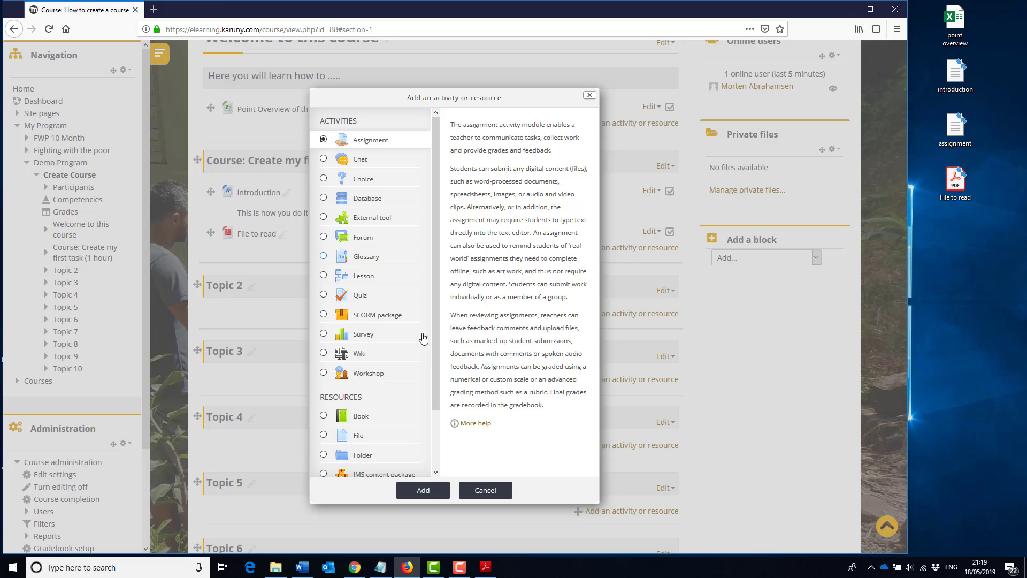
{"action": "left_click", "coordinate": [423, 490]}
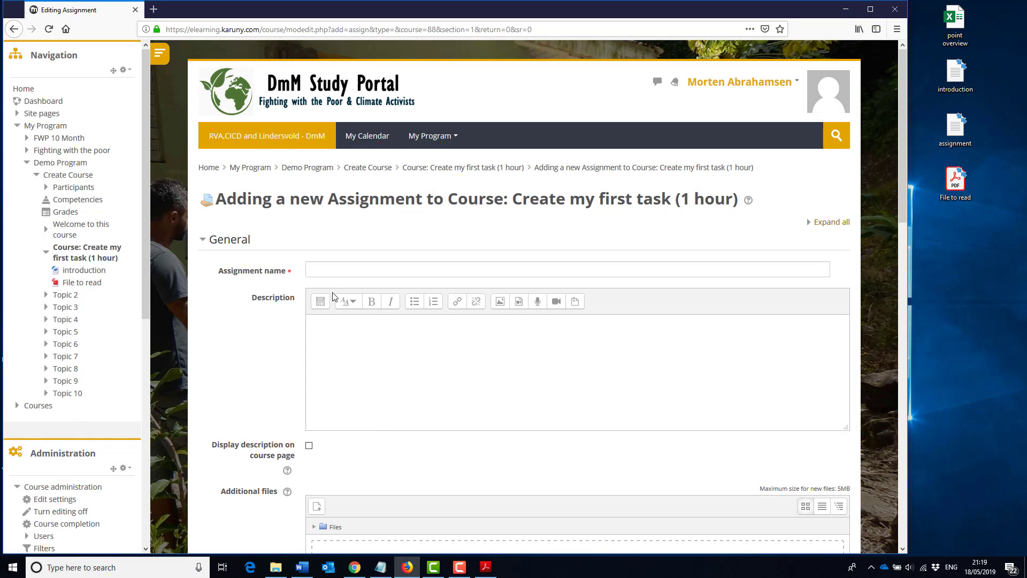
Step: Name the new assignment "Create my first course"
{"action": "left_click", "coordinate": [347, 273]}
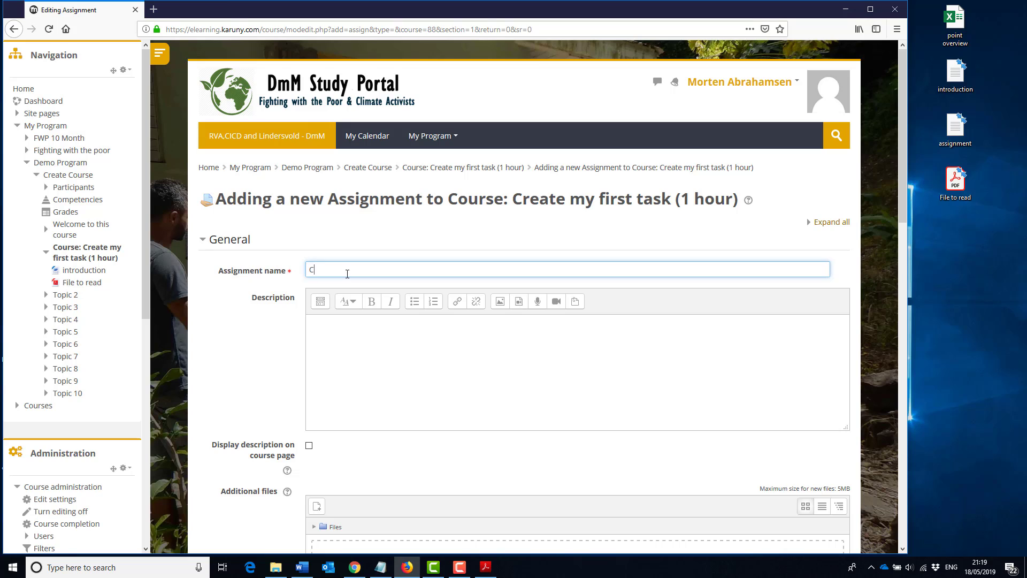
{"action": "type", "text": "ate"}
{"action": "key", "text": "BackSpace"}
{"action": "key", "text": "BackSpace"}
{"action": "key", "text": "BackSpace"}
{"action": "type", "text": "Create my first c"}
{"action": "left_click", "coordinate": [363, 336]}
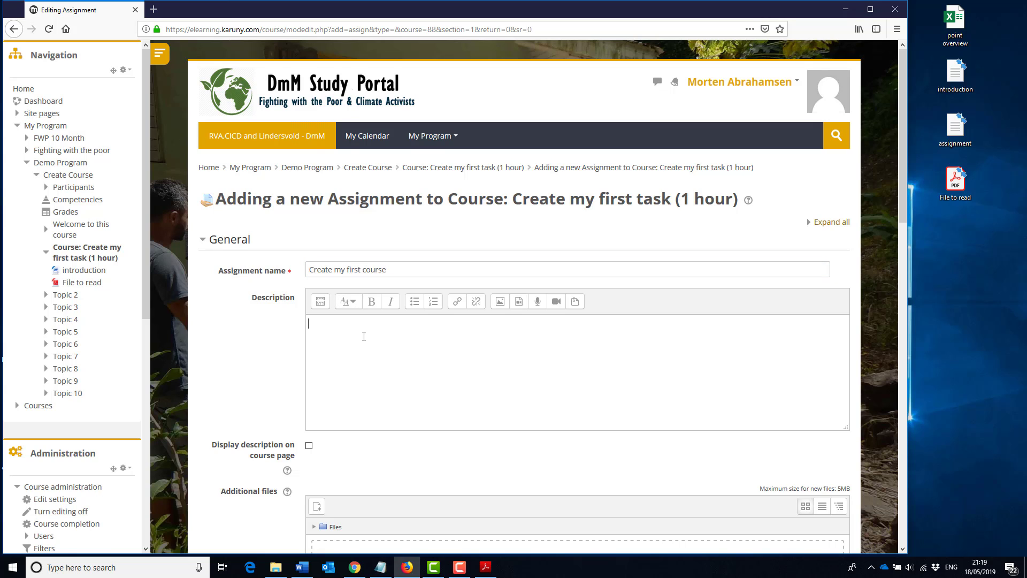
Step: Attach assignment.docx from the desktop as an additional file of the assignment
{"action": "scroll", "coordinate": [364, 336], "scroll_direction": "down", "scroll_amount": 3}
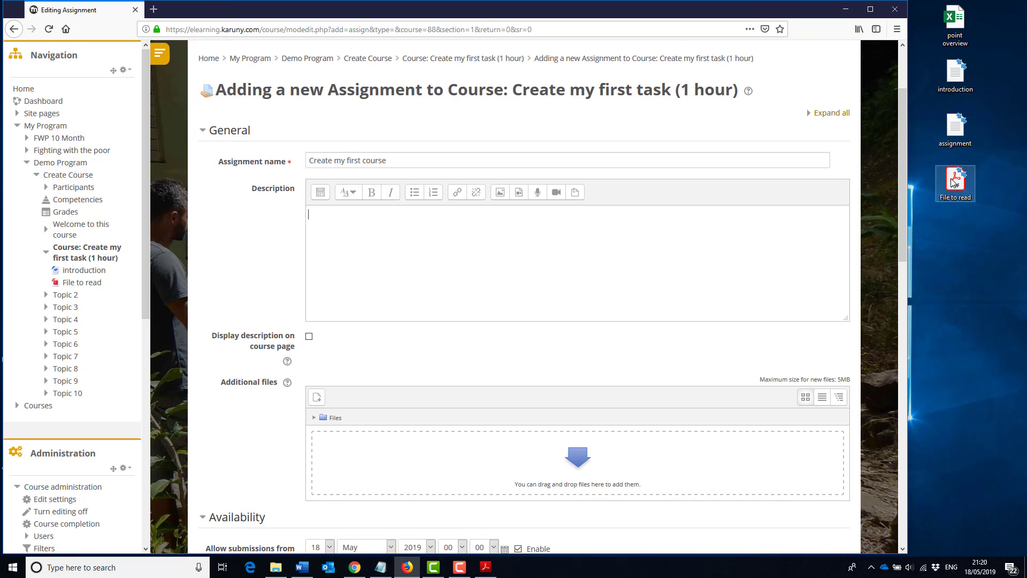
{"action": "left_click_drag", "start_coordinate": [953, 183], "coordinate": [528, 469]}
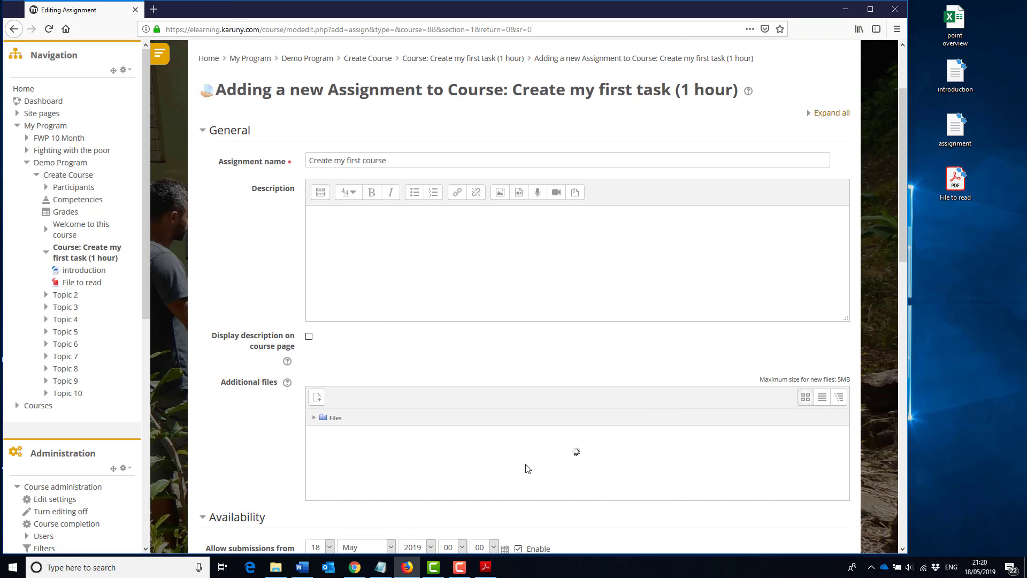
{"action": "scroll", "coordinate": [517, 455], "scroll_direction": "down", "scroll_amount": 2}
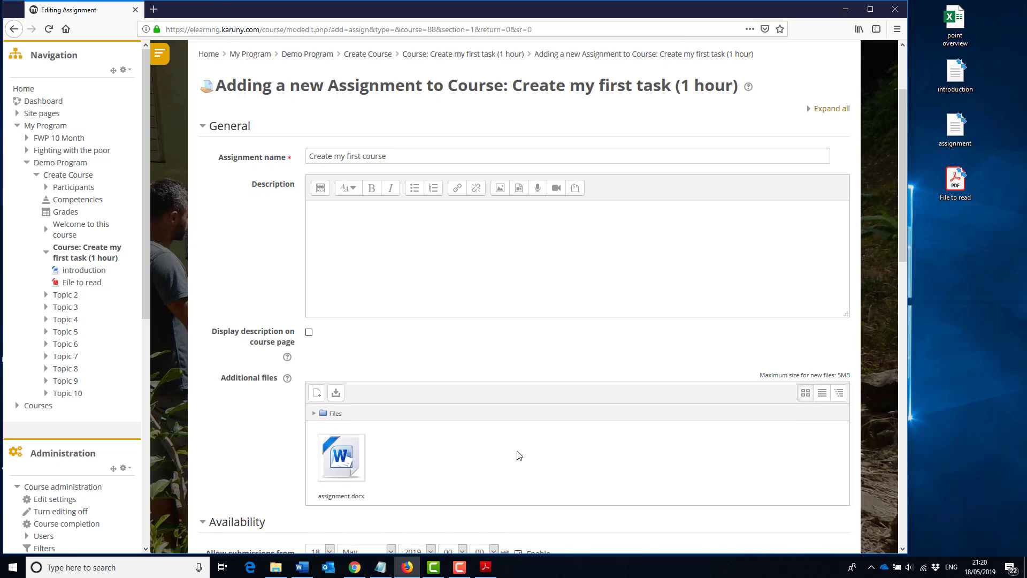
{"action": "scroll", "coordinate": [497, 432], "scroll_direction": "up", "scroll_amount": 4}
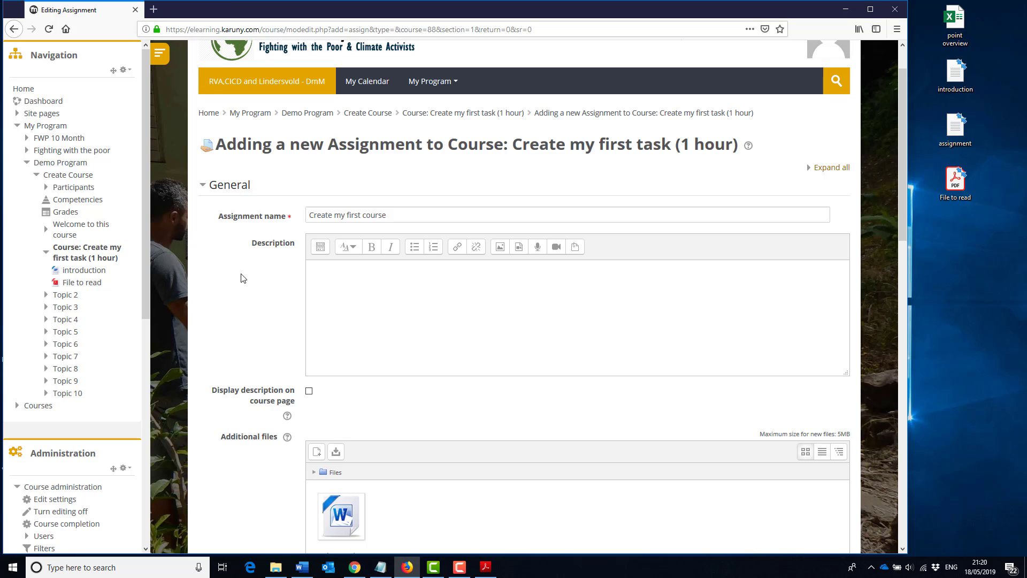
{"action": "scroll", "coordinate": [241, 278], "scroll_direction": "down", "scroll_amount": 5}
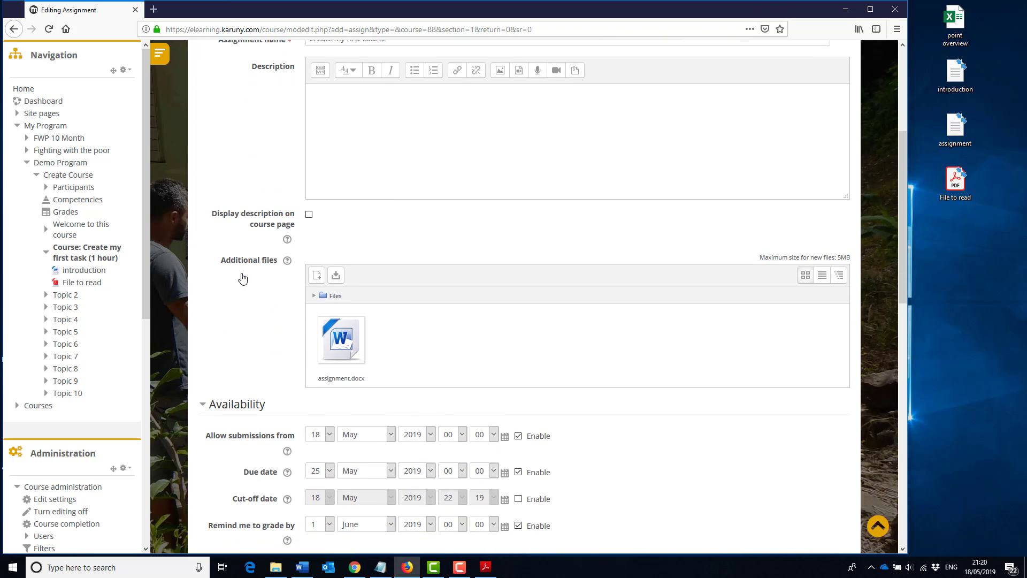
Step: Disable the assignment's start date for submissions, due date and grading reminder so that no availability dates apply
{"action": "scroll", "coordinate": [243, 278], "scroll_direction": "down", "scroll_amount": 1}
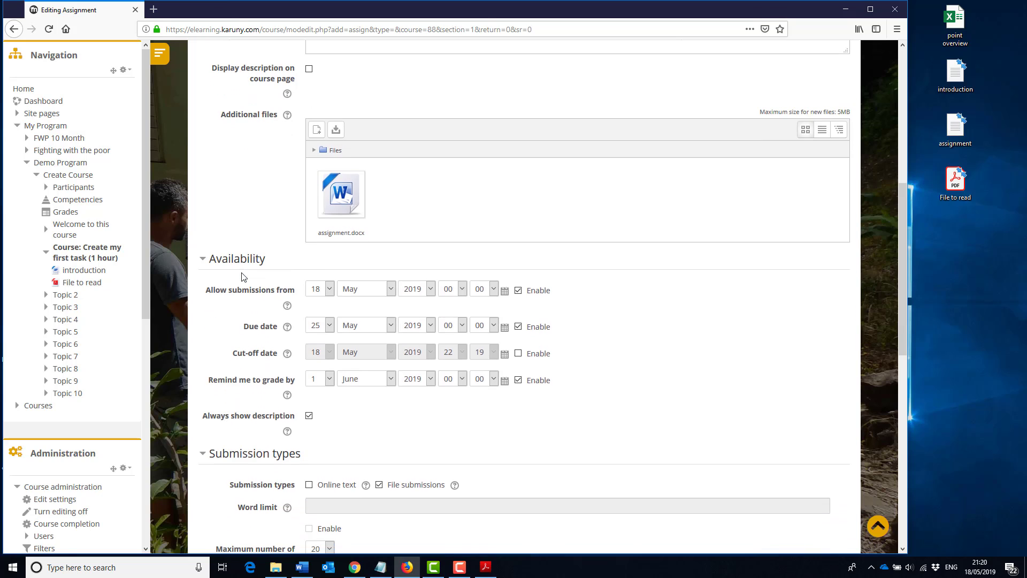
{"action": "left_click", "coordinate": [519, 321]}
{"action": "left_click", "coordinate": [518, 286]}
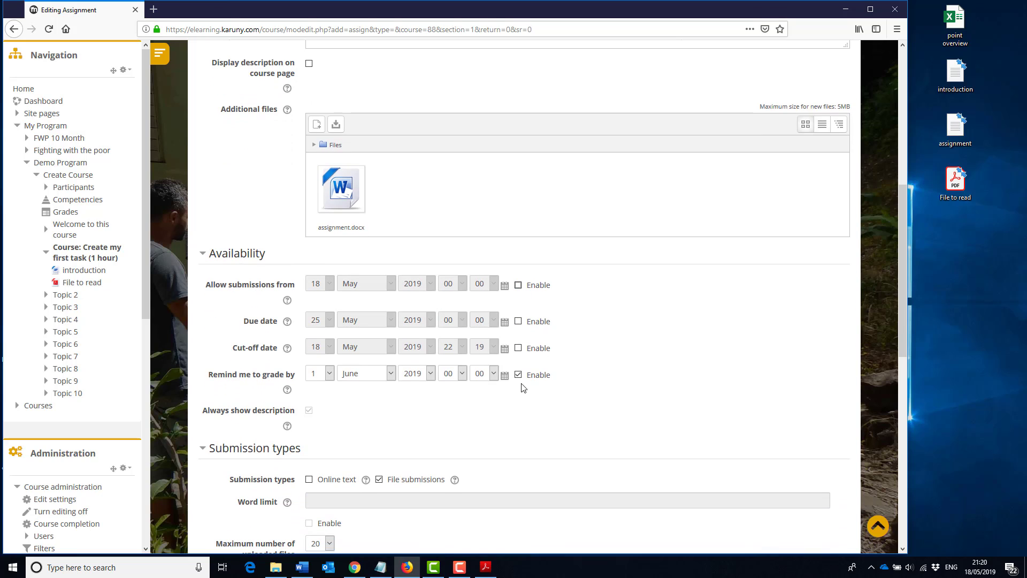
{"action": "left_click", "coordinate": [518, 375]}
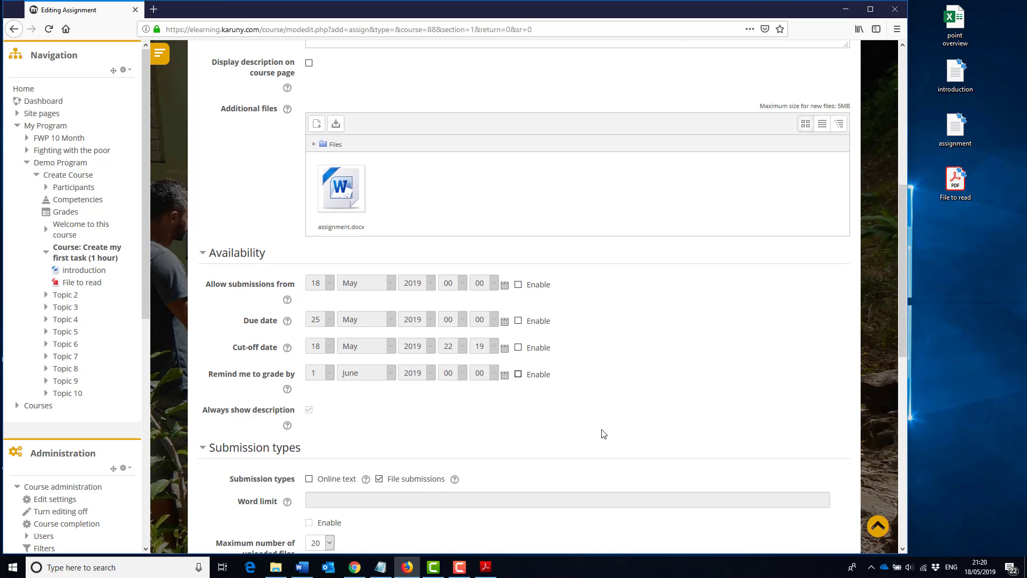
Step: Enable online text alongside file submissions as the assignment's submission types
{"action": "scroll", "coordinate": [603, 431], "scroll_direction": "down", "scroll_amount": 2}
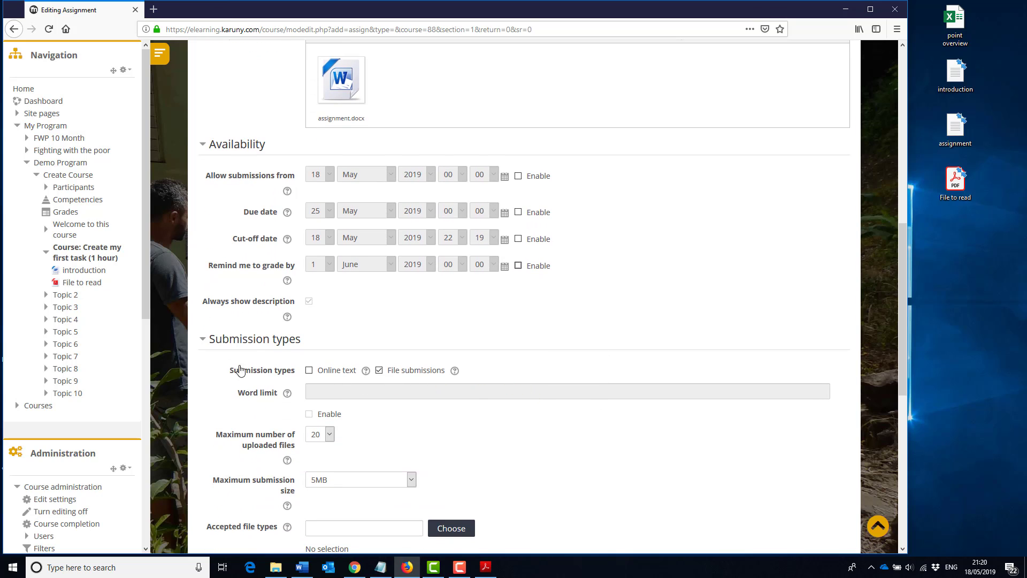
{"action": "left_click", "coordinate": [310, 371]}
{"action": "left_click", "coordinate": [378, 373]}
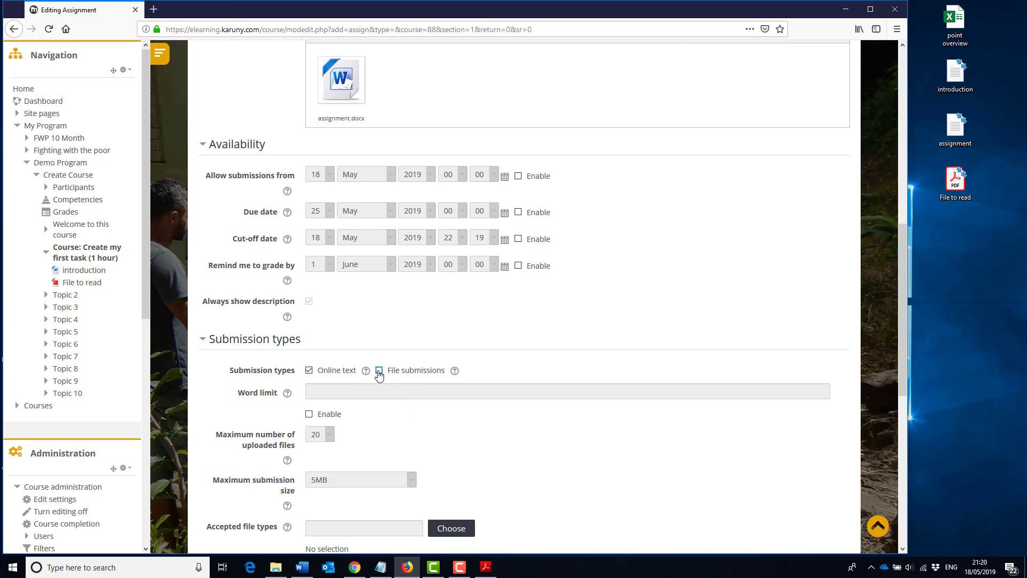
{"action": "left_click", "coordinate": [379, 371]}
Step: Enable feedback files as a feedback type for the assignment and set inline commenting to Yes
{"action": "scroll", "coordinate": [402, 415], "scroll_direction": "down", "scroll_amount": 1}
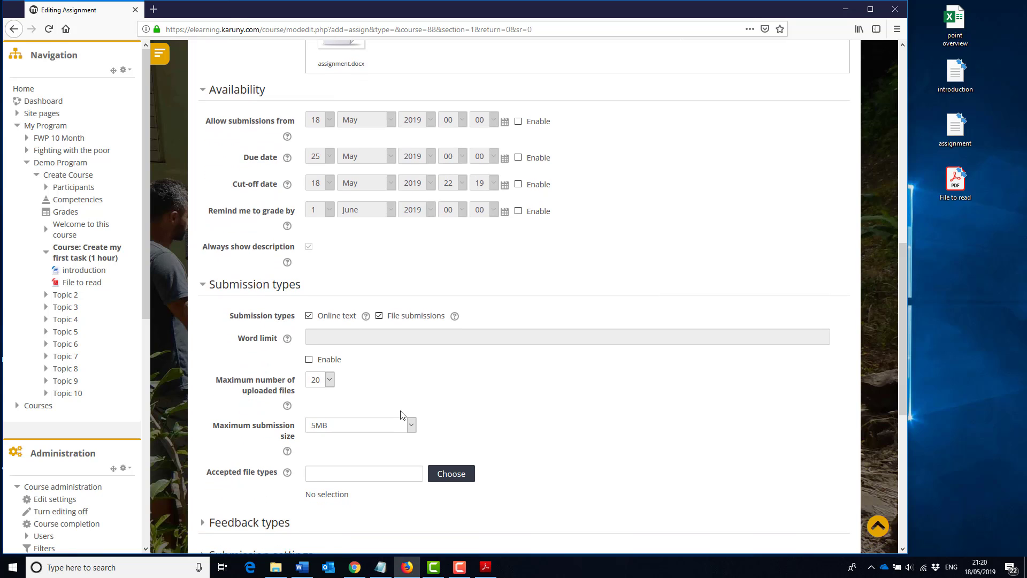
{"action": "scroll", "coordinate": [469, 406], "scroll_direction": "down", "scroll_amount": 1}
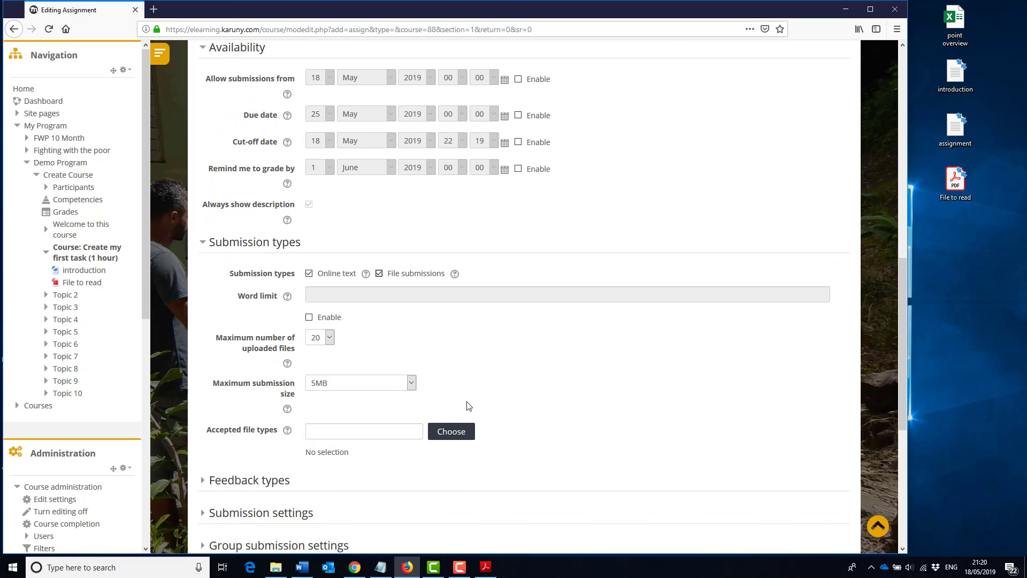
{"action": "scroll", "coordinate": [566, 405], "scroll_direction": "down", "scroll_amount": 1}
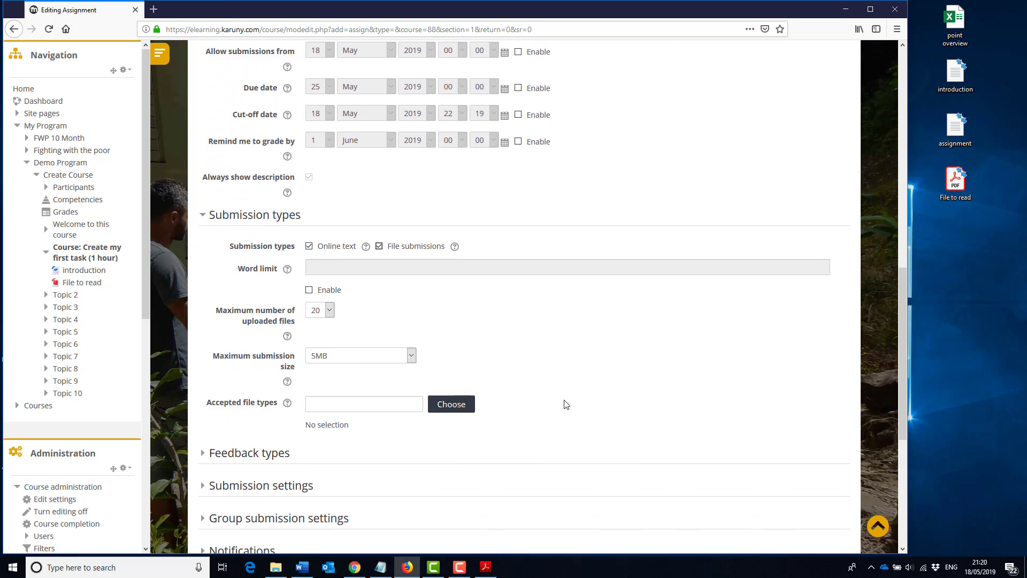
{"action": "scroll", "coordinate": [567, 405], "scroll_direction": "down", "scroll_amount": 1}
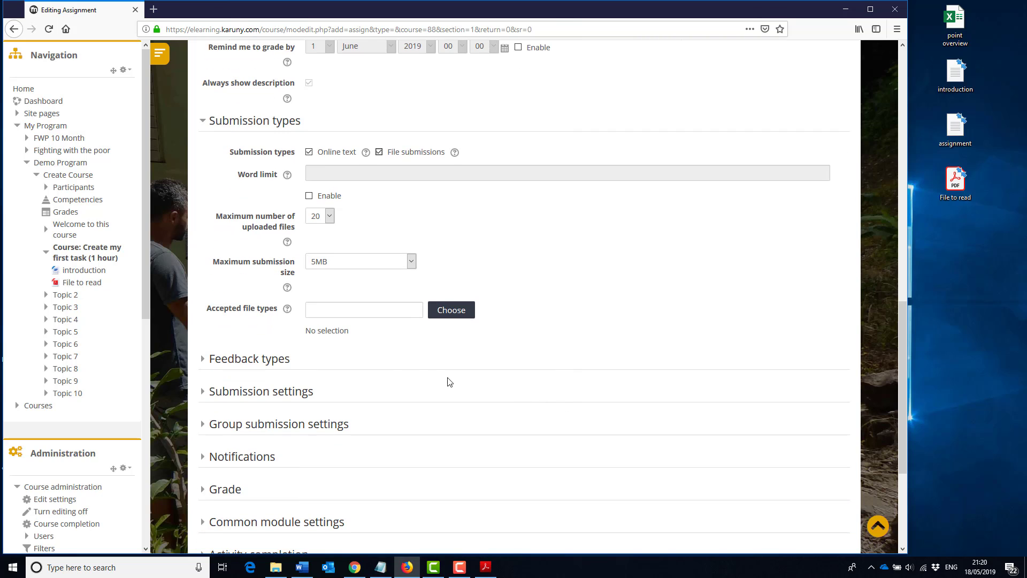
{"action": "left_click", "coordinate": [206, 359]}
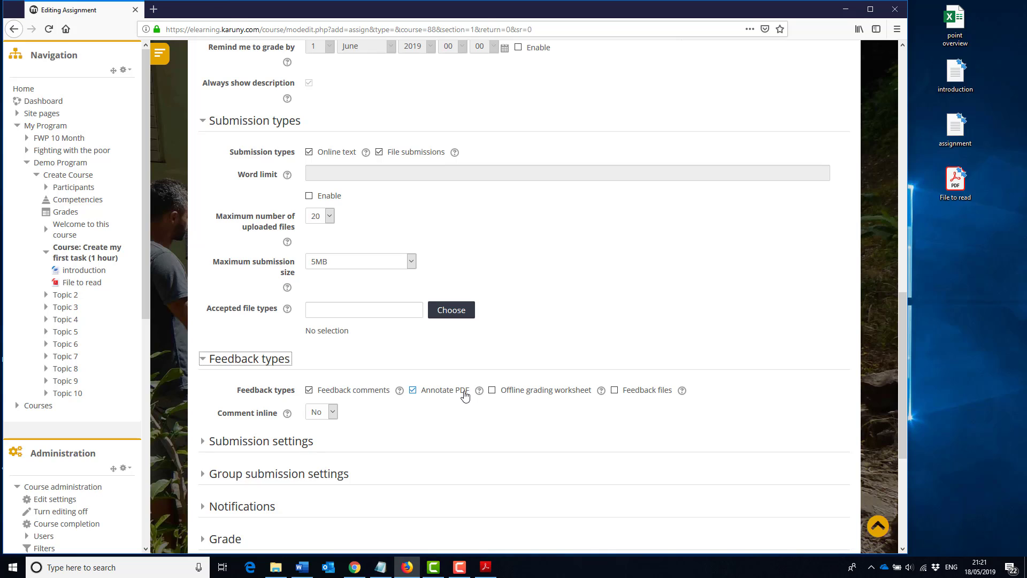
{"action": "left_click", "coordinate": [614, 391]}
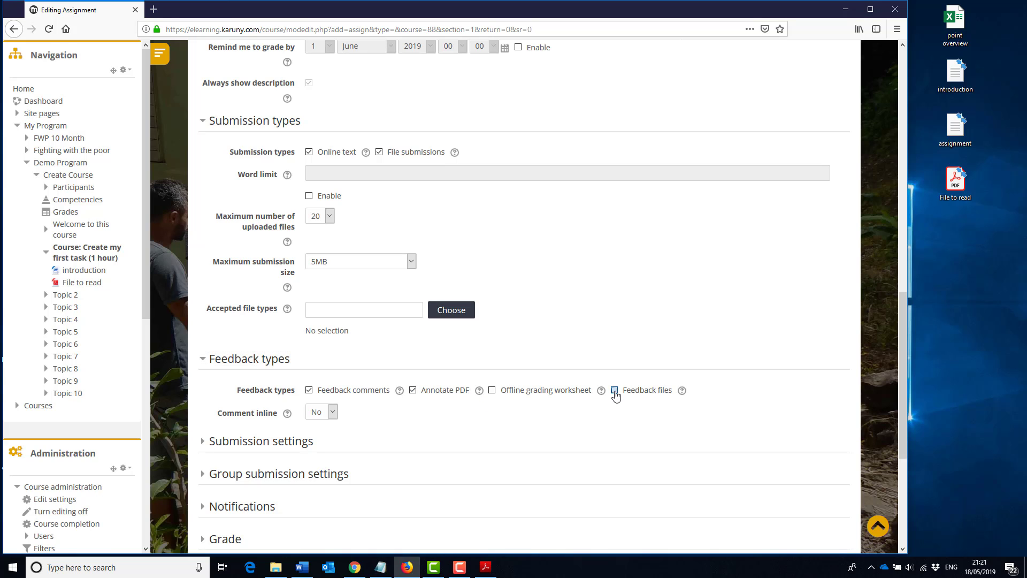
{"action": "left_click", "coordinate": [333, 413]}
{"action": "left_click", "coordinate": [315, 437]}
{"action": "scroll", "coordinate": [410, 422], "scroll_direction": "down", "scroll_amount": 1}
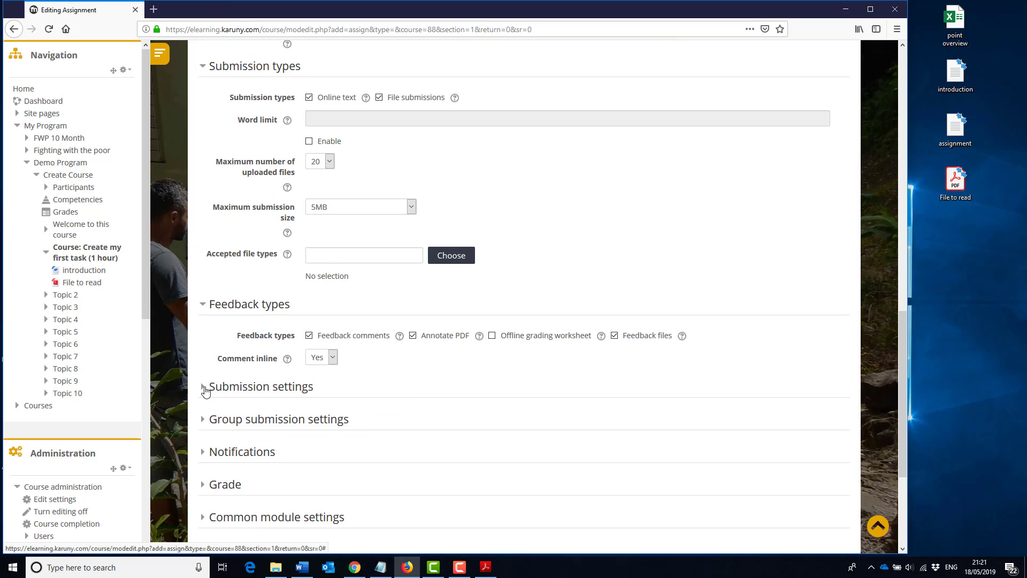
Step: In the submission settings, require students to click the submit button by choosing Yes
{"action": "left_click", "coordinate": [203, 389]}
{"action": "scroll", "coordinate": [205, 391], "scroll_direction": "down", "scroll_amount": 1}
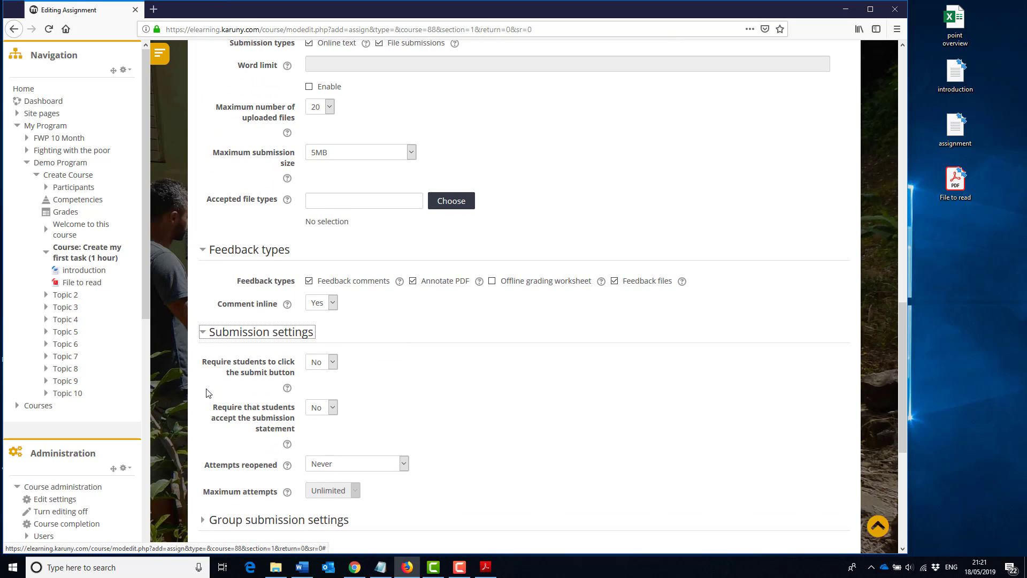
{"action": "left_click", "coordinate": [331, 364]}
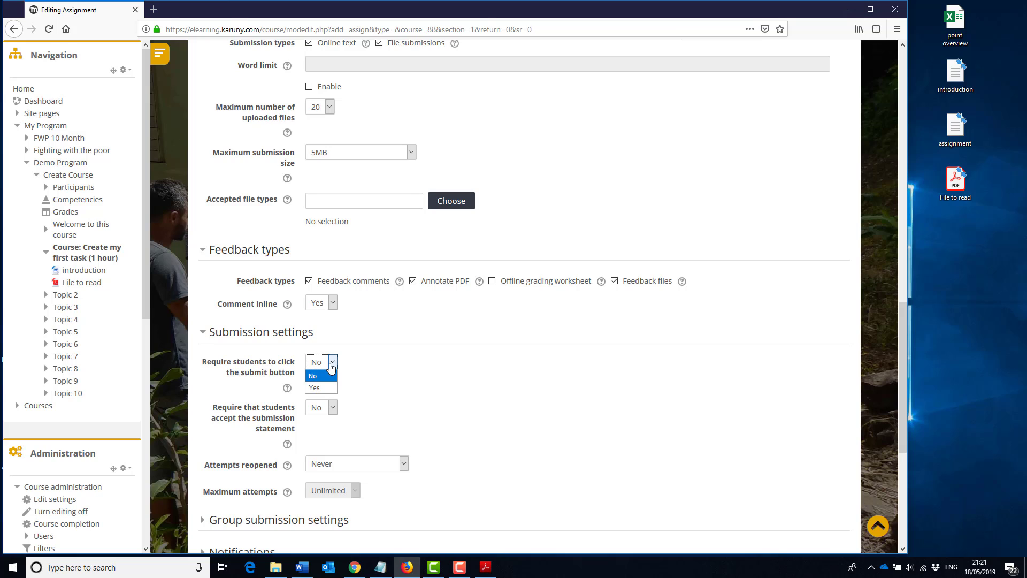
{"action": "left_click", "coordinate": [321, 388]}
Step: Review the assignment's attempt options, group submission settings and notification settings
{"action": "scroll", "coordinate": [364, 397], "scroll_direction": "down", "scroll_amount": 1}
{"action": "scroll", "coordinate": [365, 397], "scroll_direction": "down", "scroll_amount": 1}
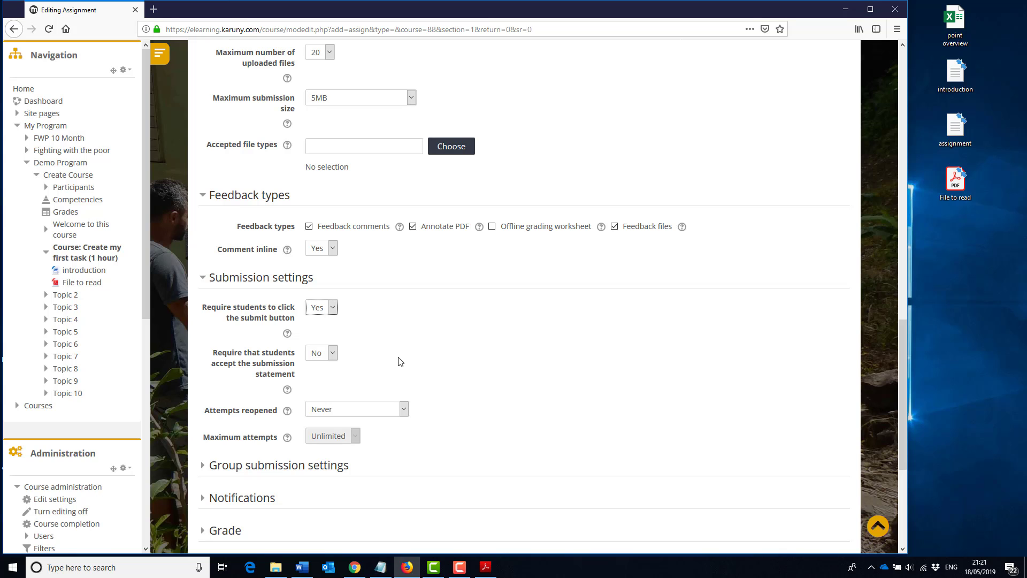
{"action": "scroll", "coordinate": [505, 396], "scroll_direction": "down", "scroll_amount": 2}
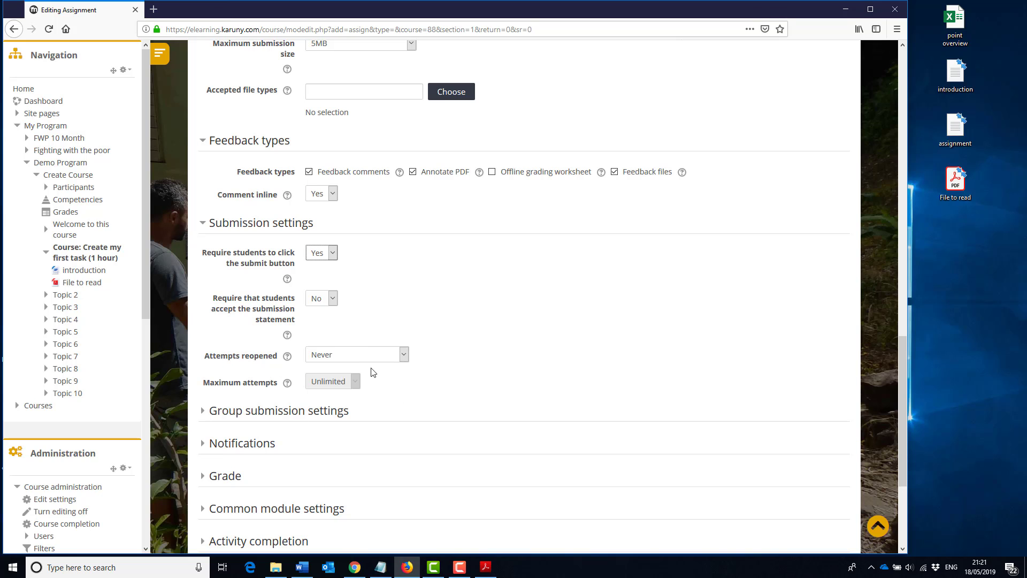
{"action": "scroll", "coordinate": [417, 386], "scroll_direction": "down", "scroll_amount": 2}
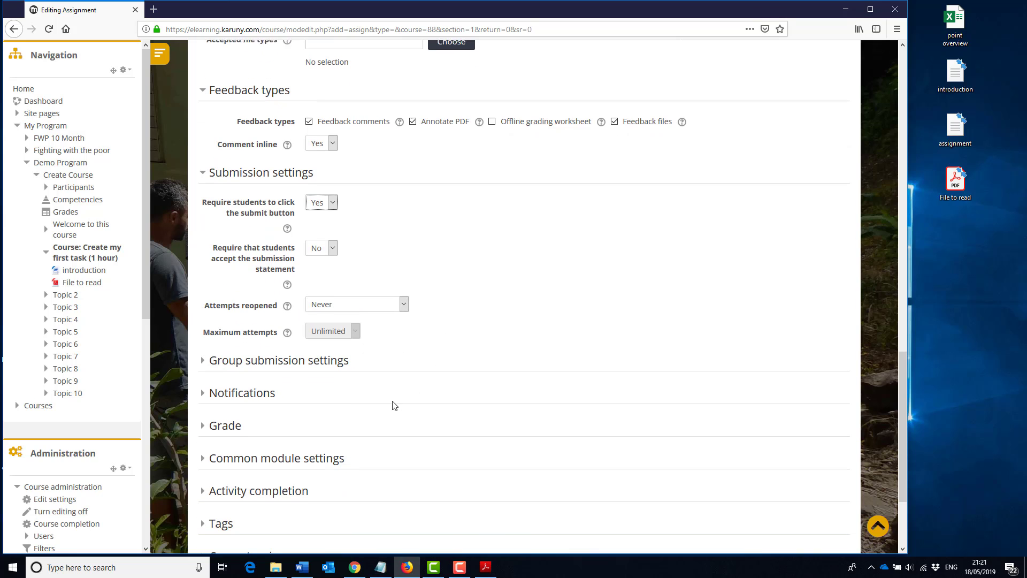
{"action": "left_click", "coordinate": [203, 358]}
{"action": "scroll", "coordinate": [203, 362], "scroll_direction": "down", "scroll_amount": 3}
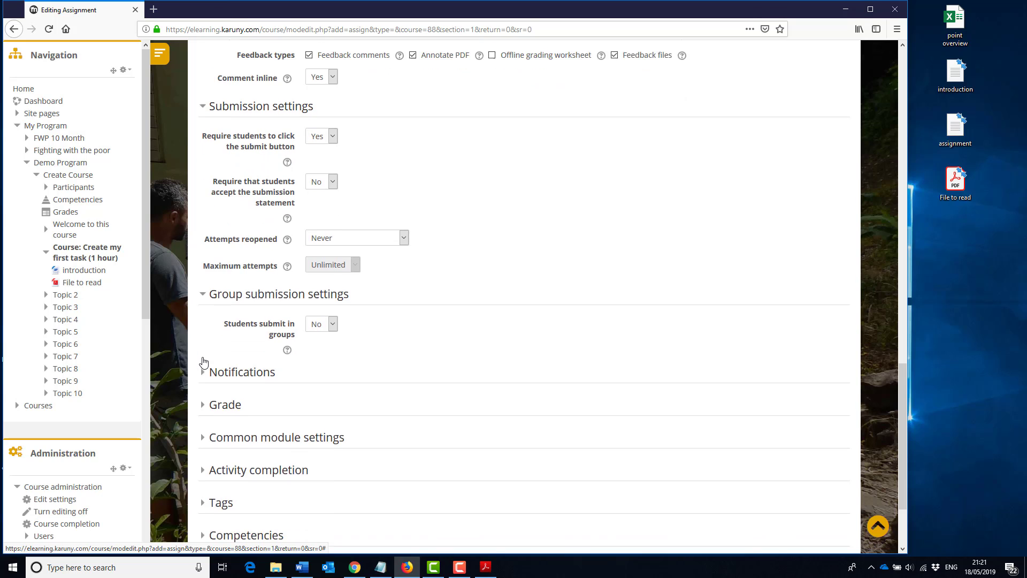
{"action": "left_click", "coordinate": [204, 330]}
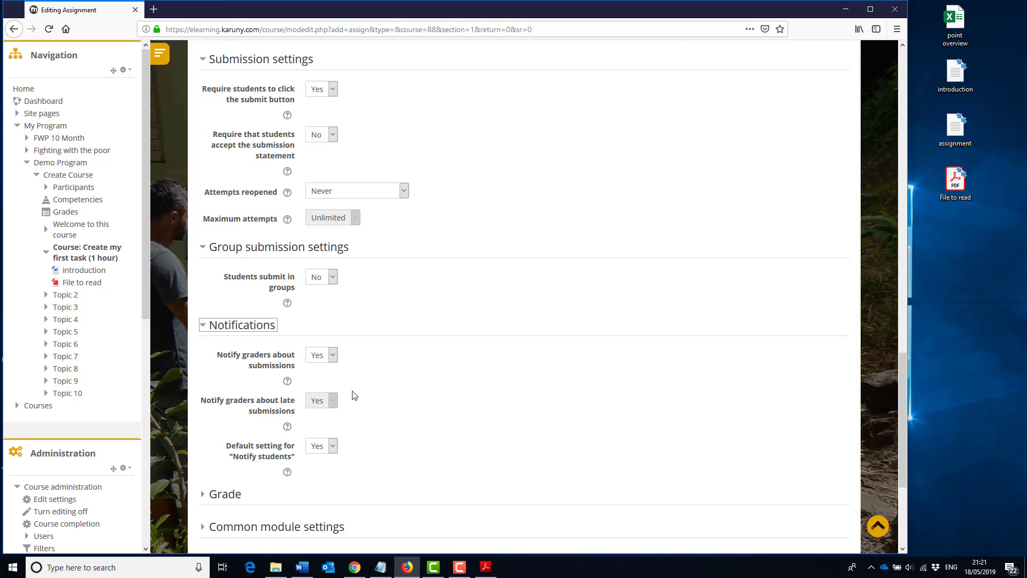
{"action": "scroll", "coordinate": [374, 395], "scroll_direction": "down", "scroll_amount": 3}
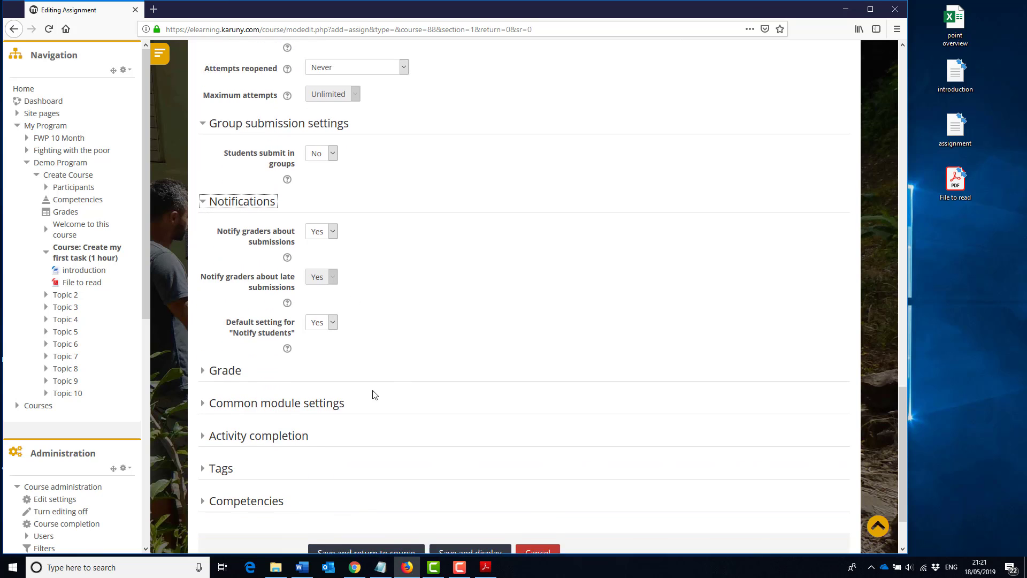
Step: Set the assignment's maximum grade to 2 points
{"action": "left_click", "coordinate": [203, 332]}
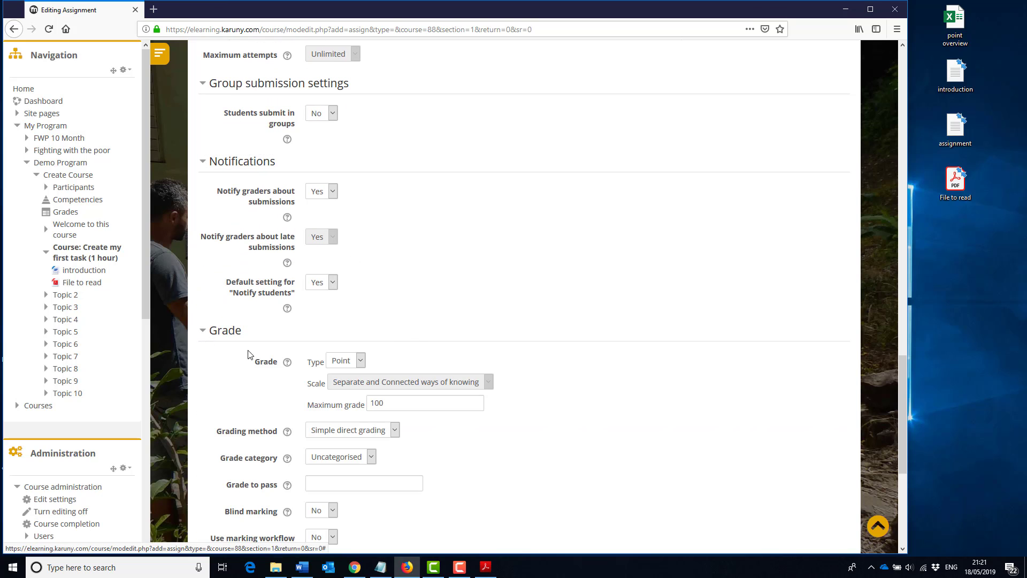
{"action": "double_click", "coordinate": [386, 401]}
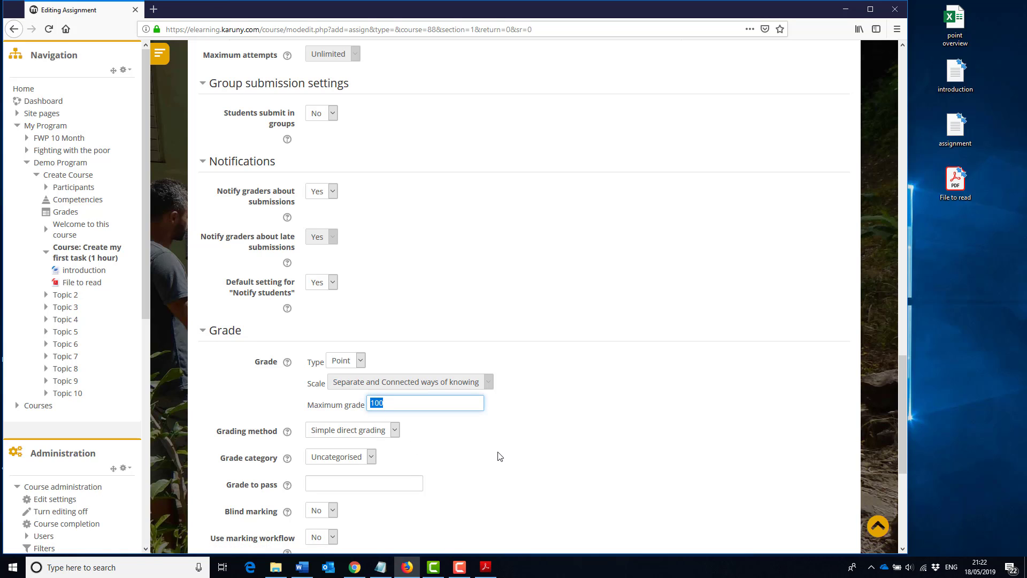
{"action": "type", "text": "2"}
Step: Assign the assignment to the Courses grade category and set its grade to pass to 2
{"action": "left_click", "coordinate": [371, 458]}
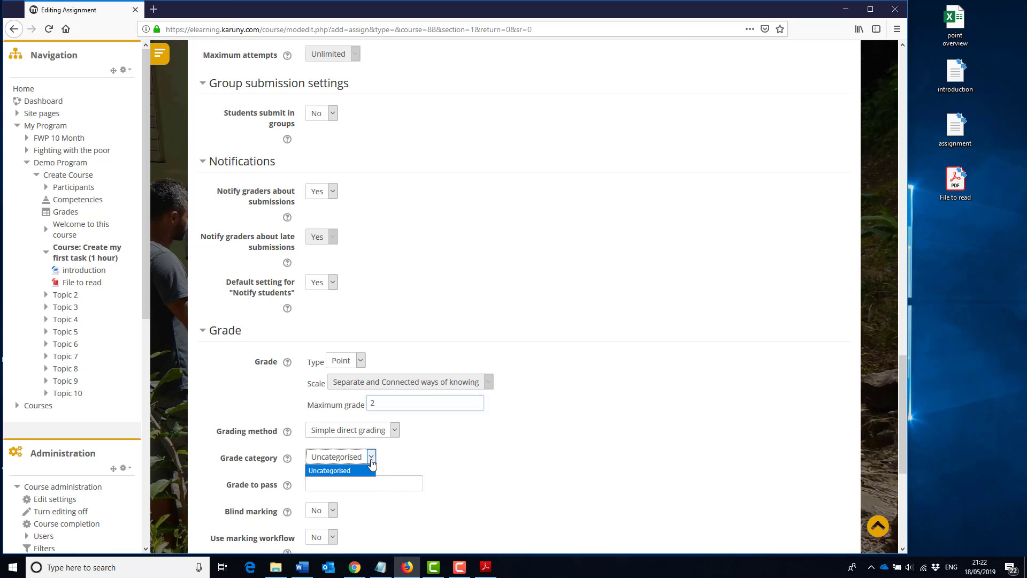
{"action": "left_click", "coordinate": [371, 459]}
{"action": "left_click", "coordinate": [371, 459]}
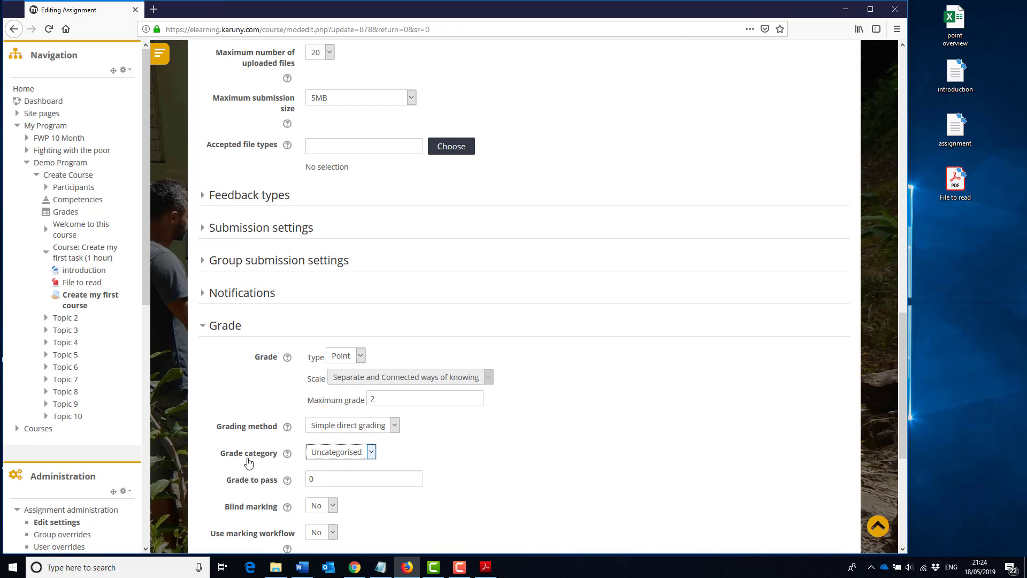
{"action": "left_click", "coordinate": [371, 453]}
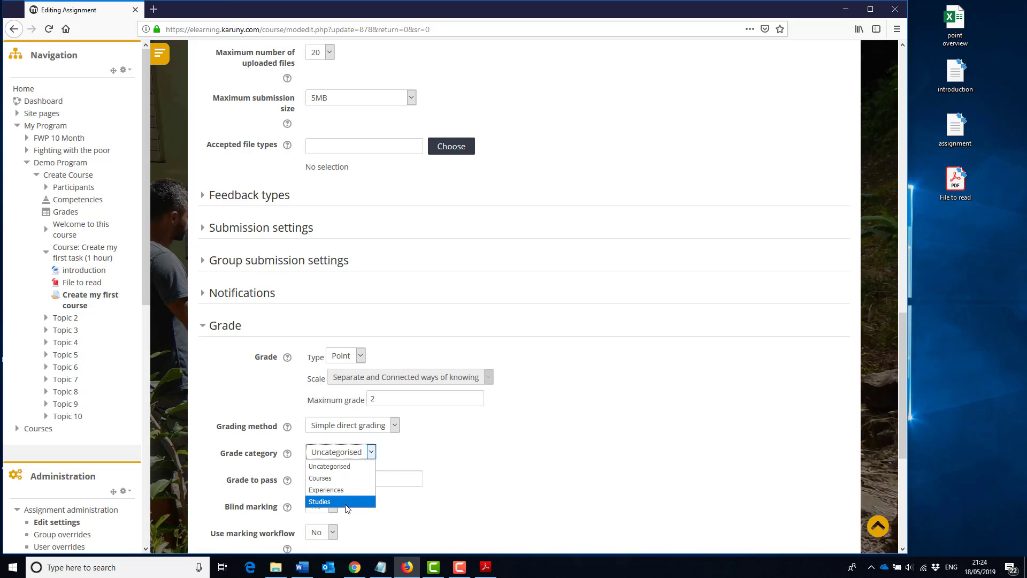
{"action": "left_click", "coordinate": [335, 480]}
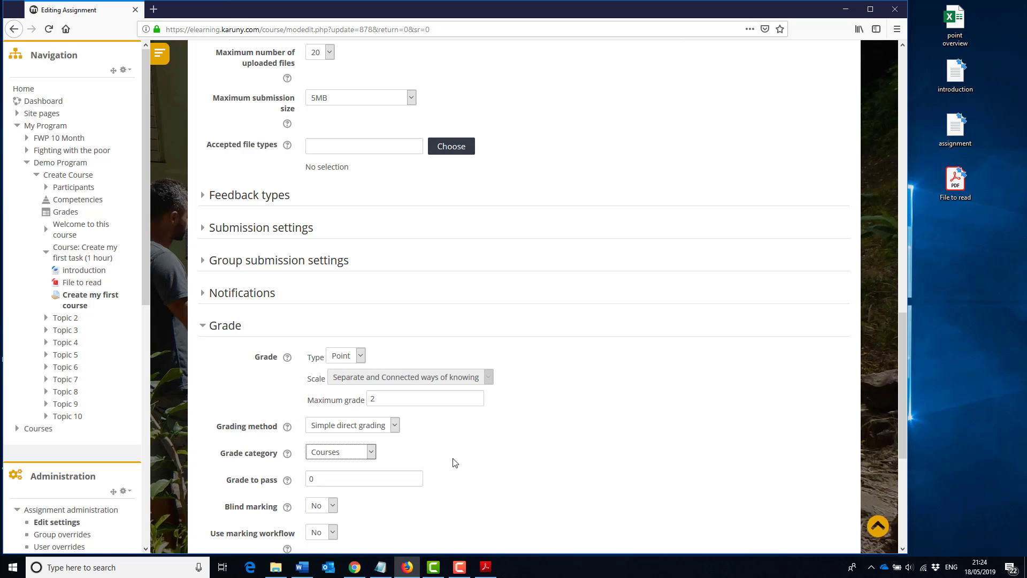
{"action": "left_click_drag", "start_coordinate": [332, 478], "coordinate": [306, 477]}
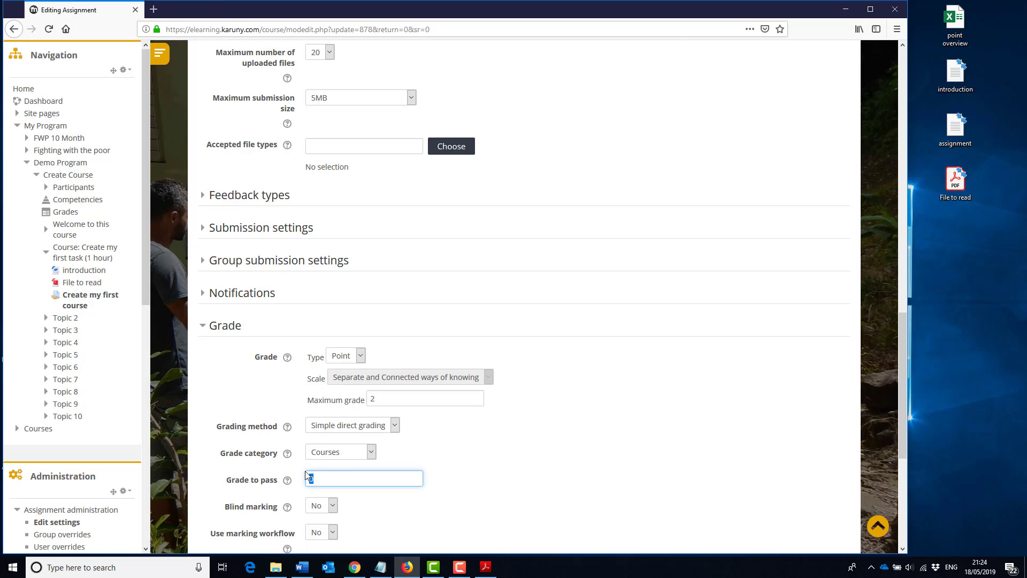
{"action": "type", "text": "2"}
Step: Set completion tracking to show the activity as complete when conditions are met, requiring a received grade but not a submission
{"action": "scroll", "coordinate": [537, 503], "scroll_direction": "down", "scroll_amount": 2}
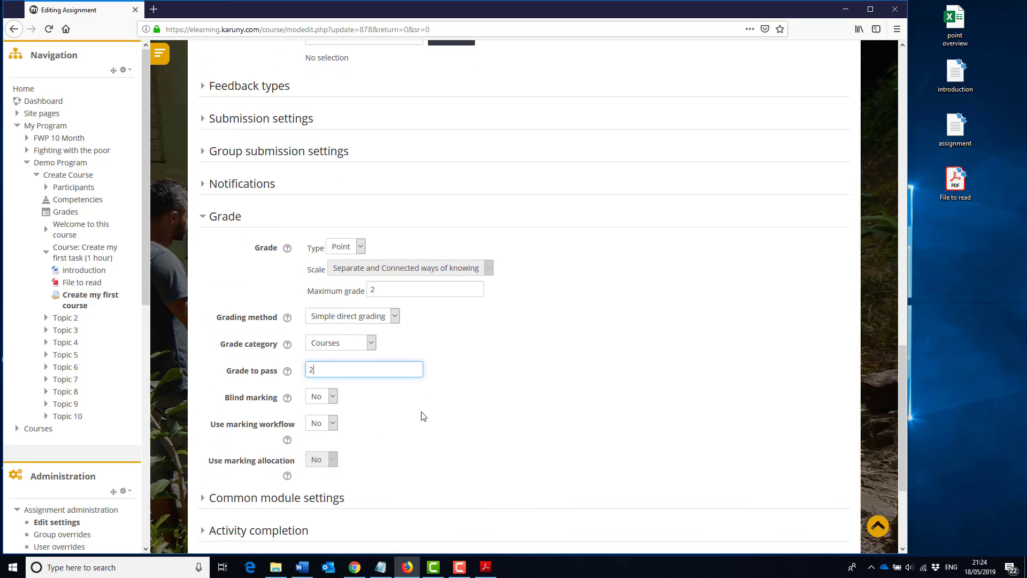
{"action": "scroll", "coordinate": [423, 416], "scroll_direction": "down", "scroll_amount": 2}
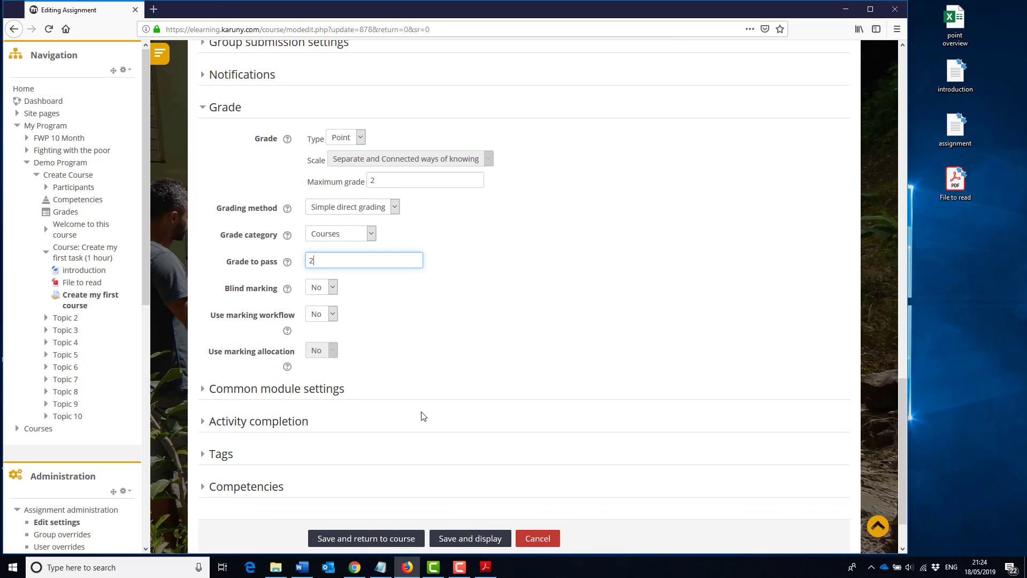
{"action": "scroll", "coordinate": [423, 416], "scroll_direction": "down", "scroll_amount": 1}
{"action": "left_click", "coordinate": [227, 368]}
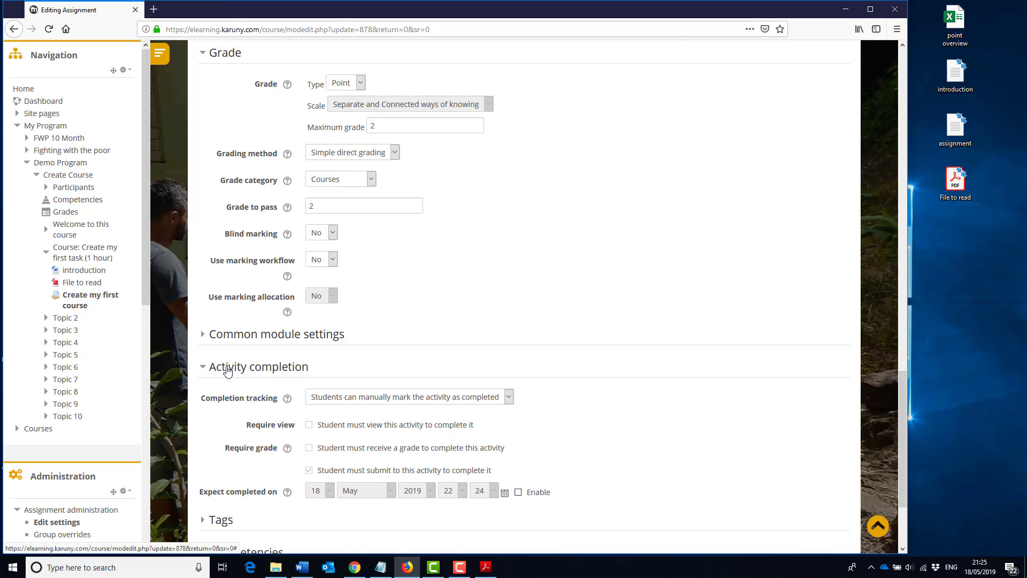
{"action": "left_click", "coordinate": [509, 398]}
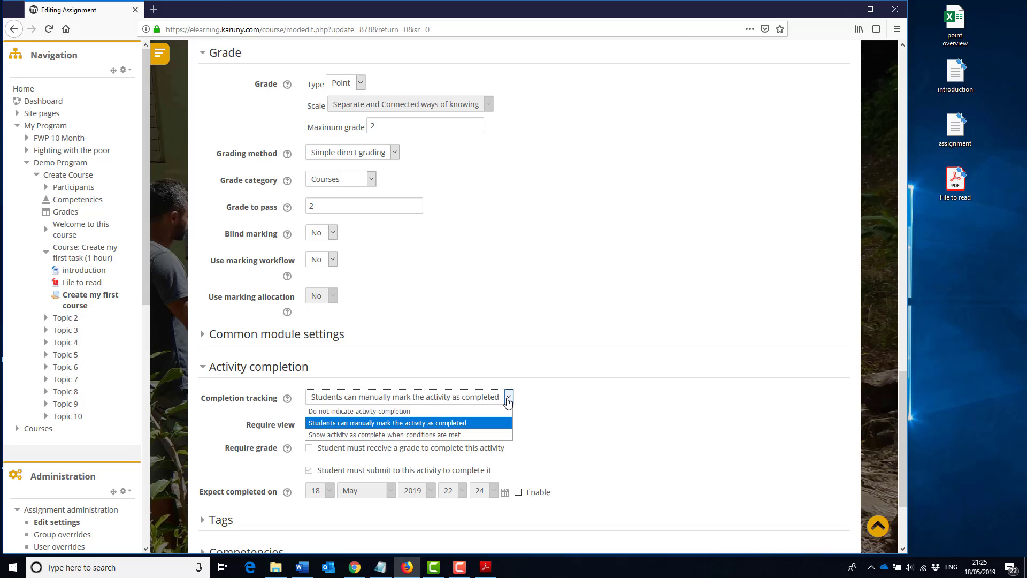
{"action": "left_click", "coordinate": [457, 435]}
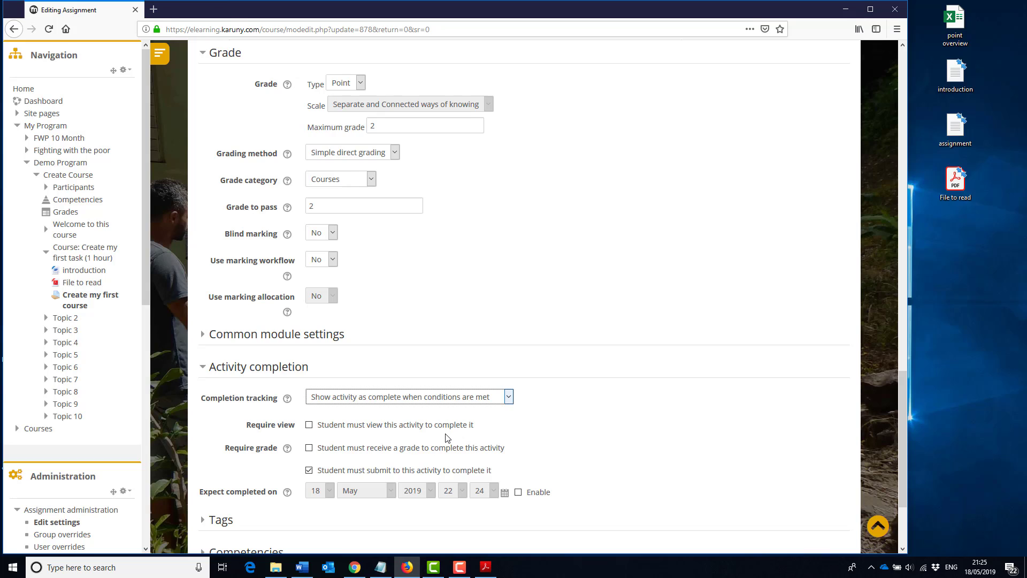
{"action": "left_click", "coordinate": [309, 449]}
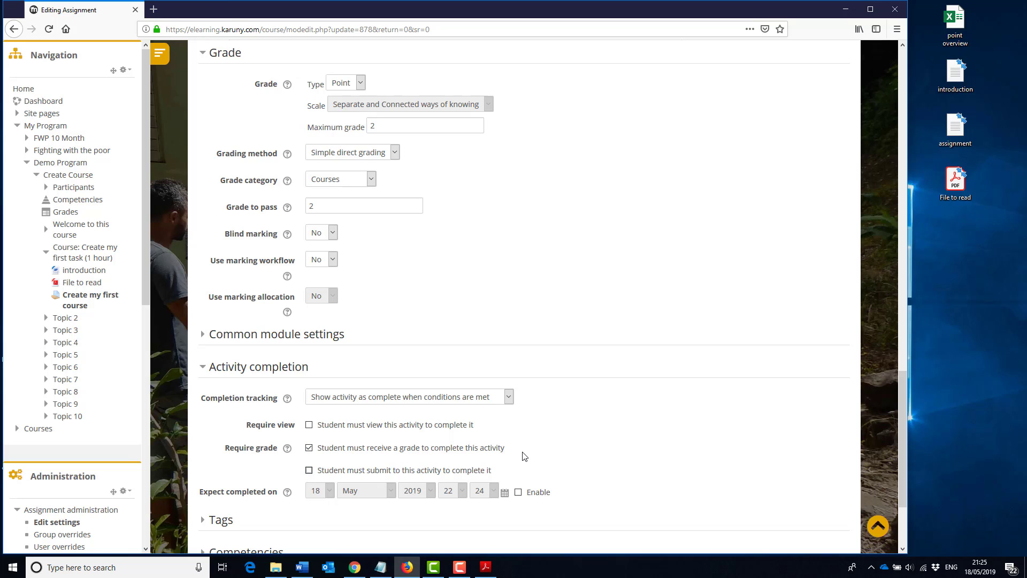
{"action": "scroll", "coordinate": [516, 456], "scroll_direction": "down", "scroll_amount": 2}
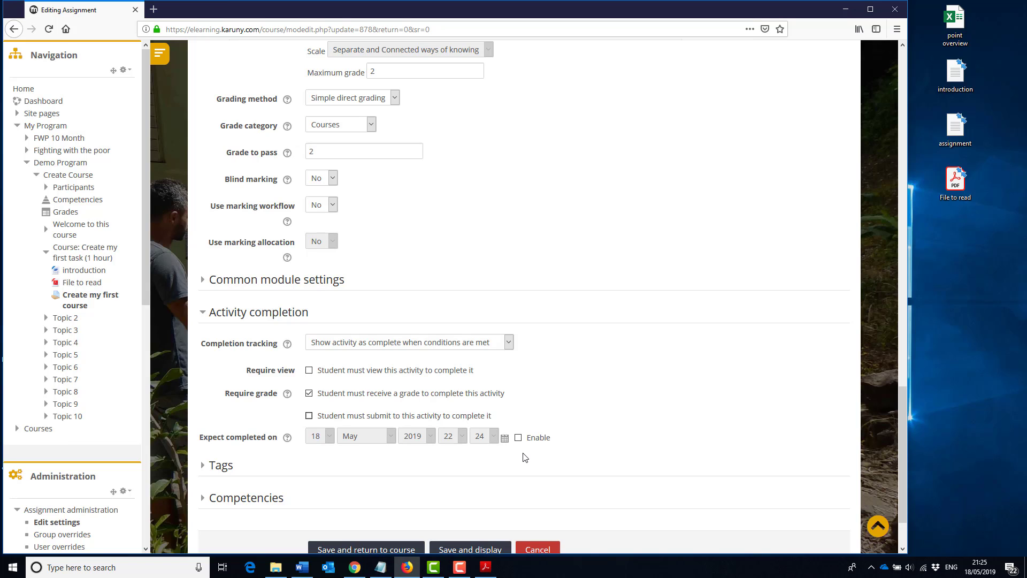
{"action": "scroll", "coordinate": [525, 457], "scroll_direction": "down", "scroll_amount": 3}
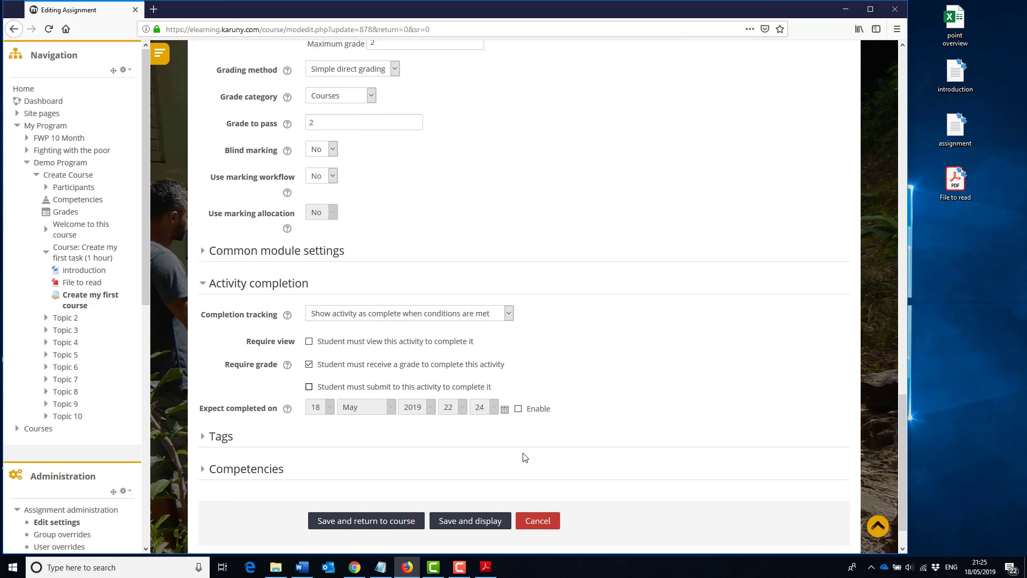
Step: Save the assignment's settings and return to the course page
{"action": "left_click", "coordinate": [371, 473]}
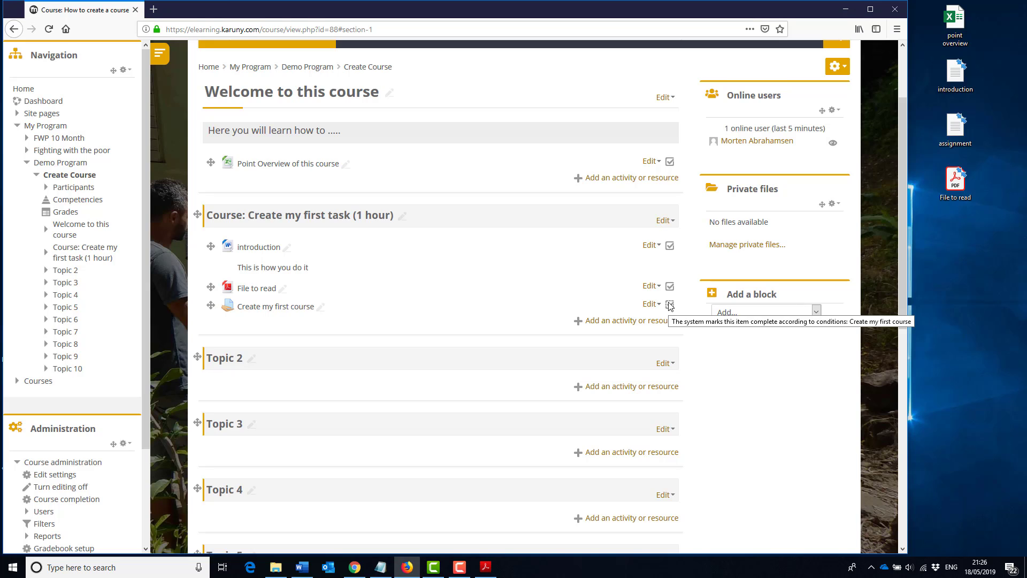
Step: Set the introduction file's completion tracking to "Do not indicate activity completion" and save it, returning to the course
{"action": "left_click", "coordinate": [654, 246]}
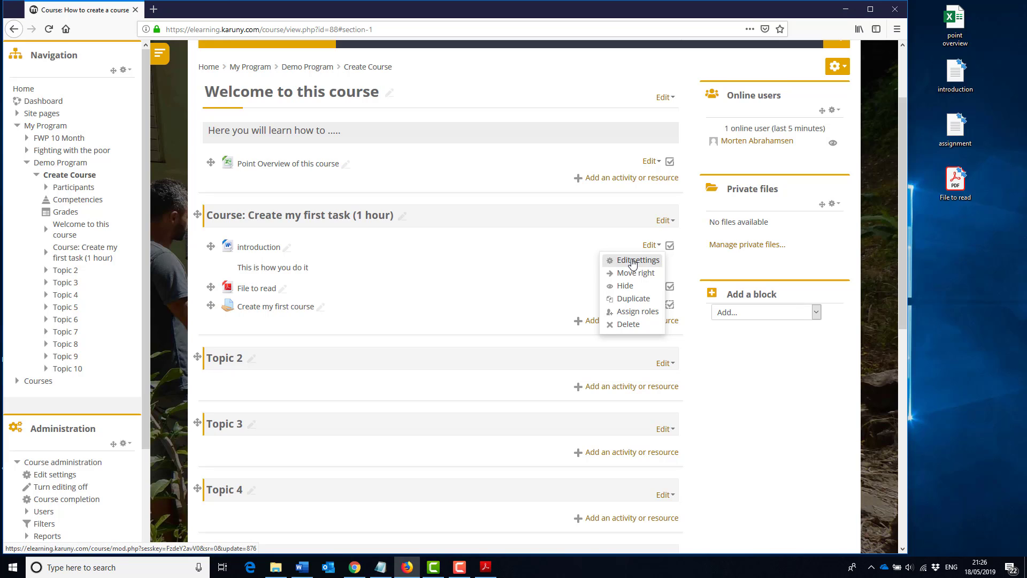
{"action": "left_click", "coordinate": [633, 261]}
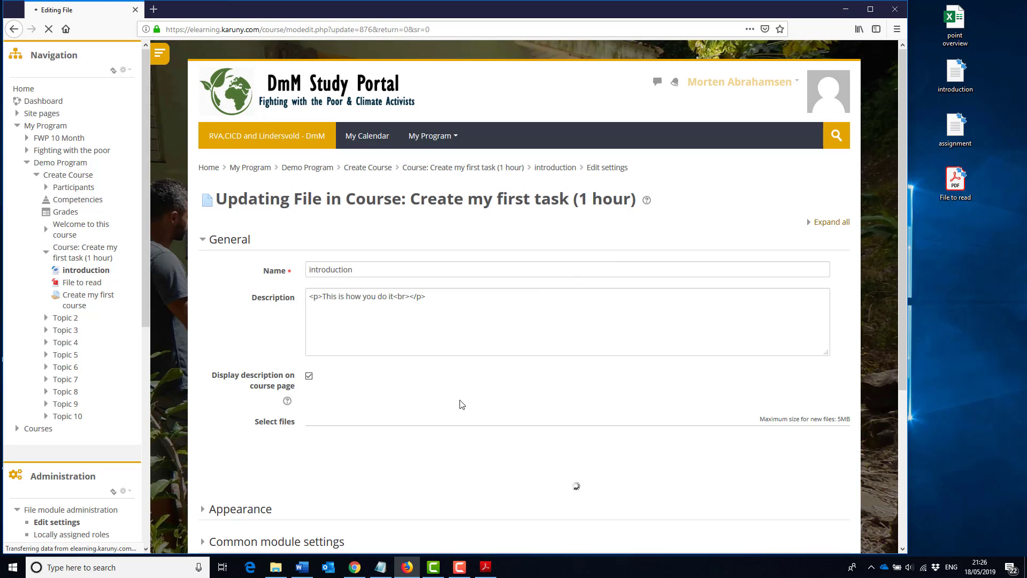
{"action": "scroll", "coordinate": [461, 404], "scroll_direction": "down", "scroll_amount": 4}
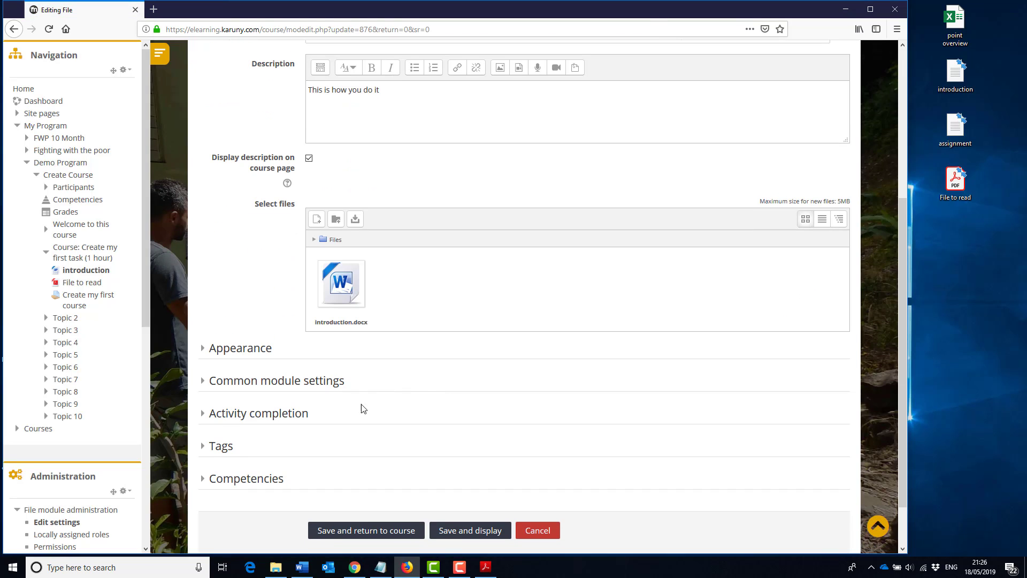
{"action": "left_click", "coordinate": [236, 418]}
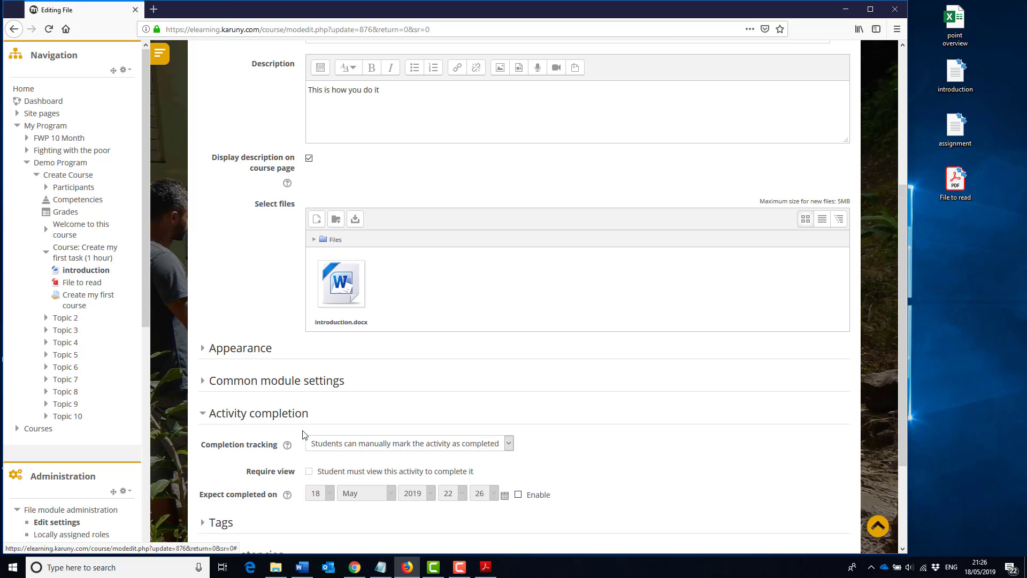
{"action": "left_click", "coordinate": [345, 447]}
{"action": "left_click", "coordinate": [343, 457]}
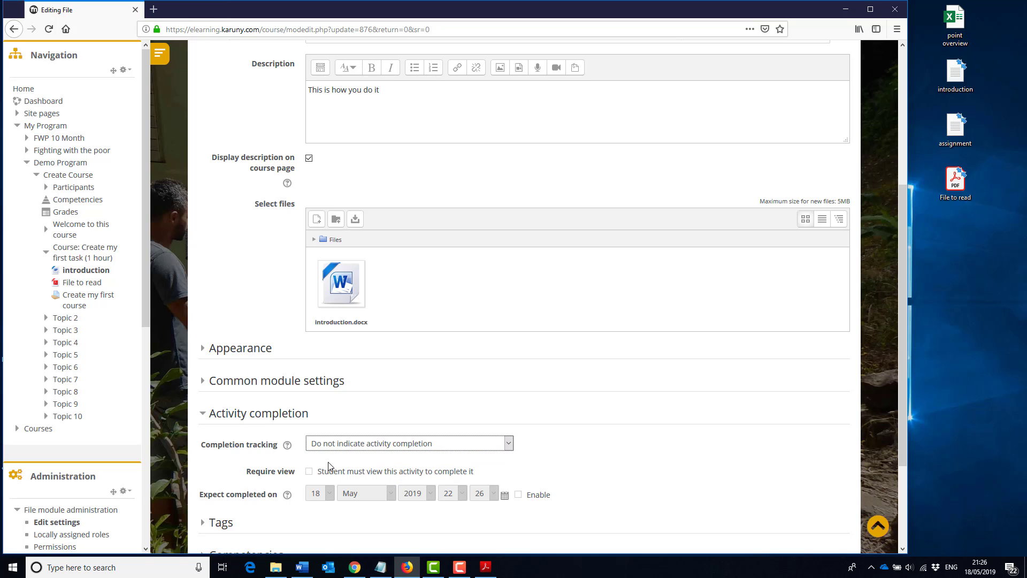
{"action": "scroll", "coordinate": [328, 463], "scroll_direction": "down", "scroll_amount": 1}
{"action": "scroll", "coordinate": [326, 463], "scroll_direction": "down", "scroll_amount": 2}
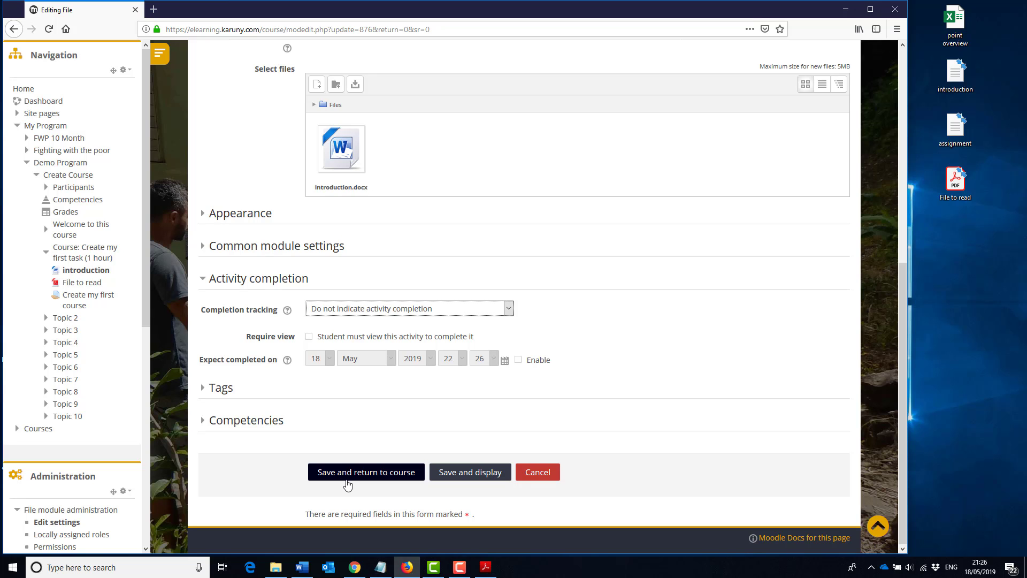
{"action": "left_click", "coordinate": [345, 476]}
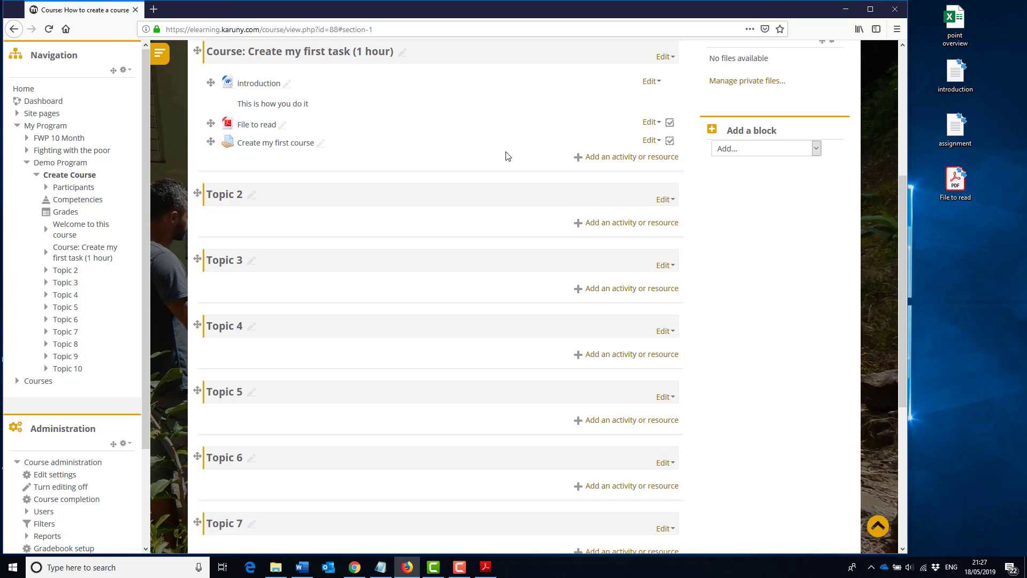
Step: Turn course editing off to check how the course page appears outside editing mode
{"action": "scroll", "coordinate": [497, 160], "scroll_direction": "up", "scroll_amount": 1}
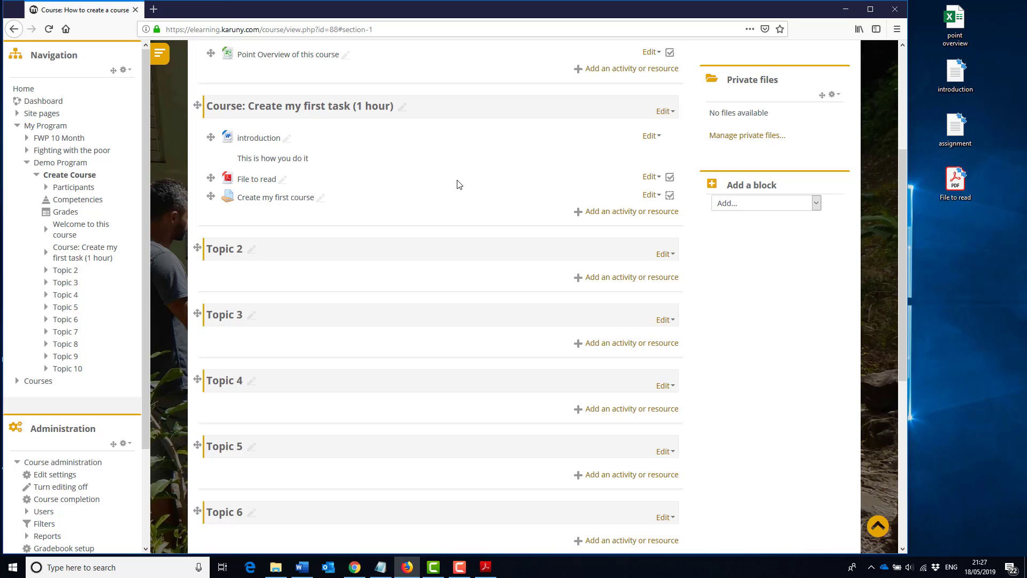
{"action": "scroll", "coordinate": [459, 185], "scroll_direction": "up", "scroll_amount": 3}
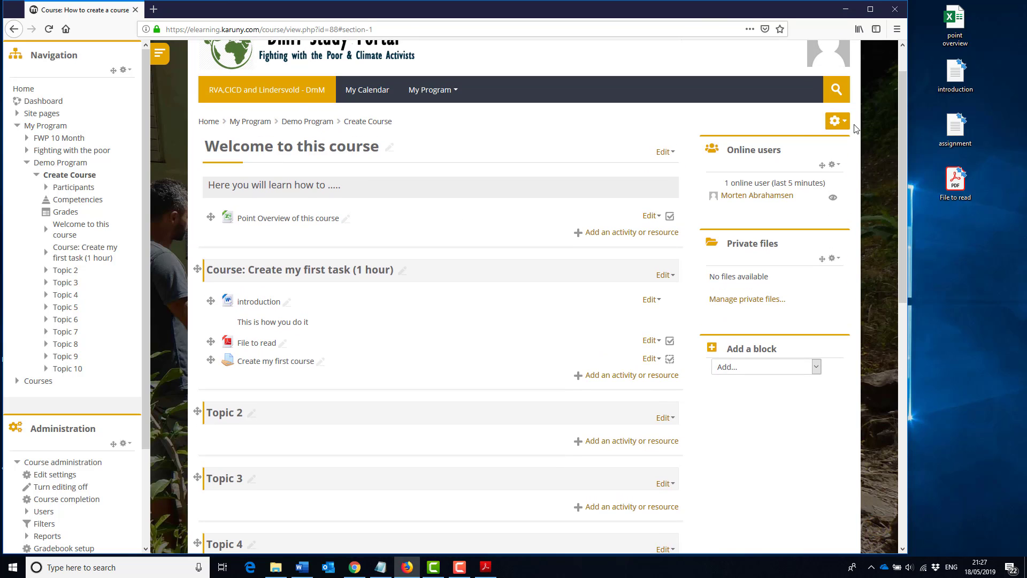
{"action": "left_click", "coordinate": [838, 121]}
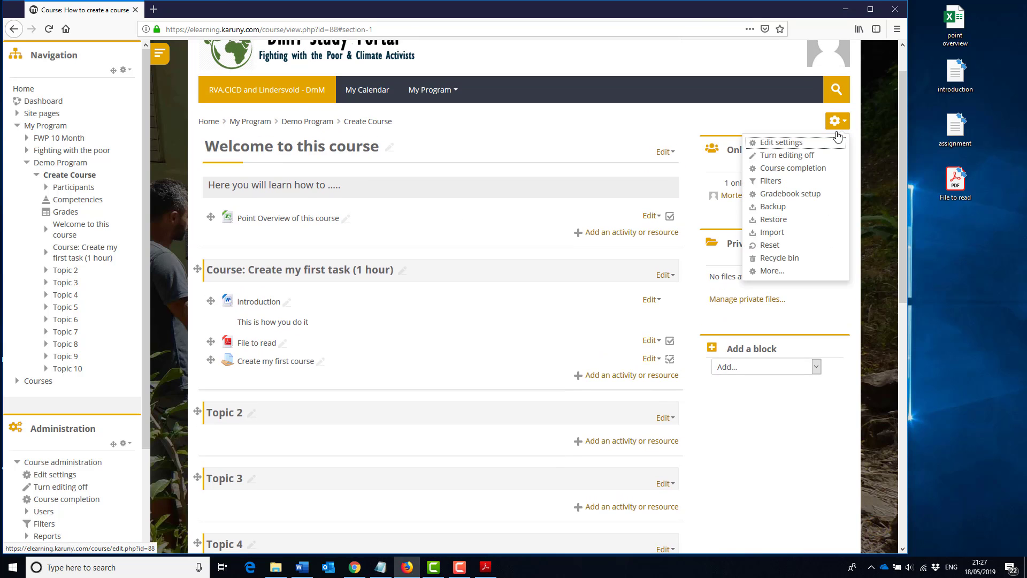
{"action": "left_click", "coordinate": [811, 156]}
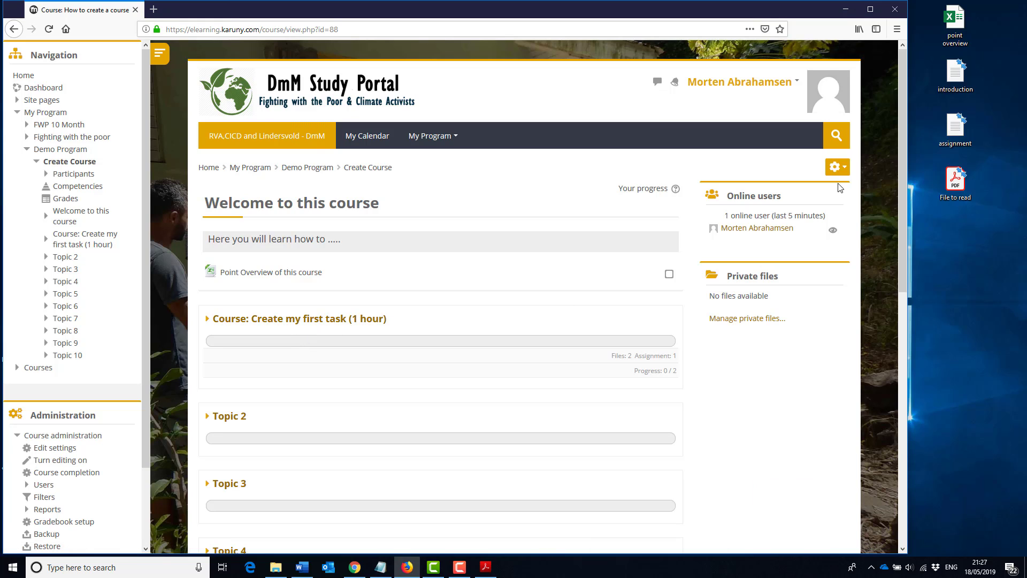
Step: Turn editing back on and save "The task is to create my first task within this course" as the first task section's summary
{"action": "left_click", "coordinate": [838, 167]}
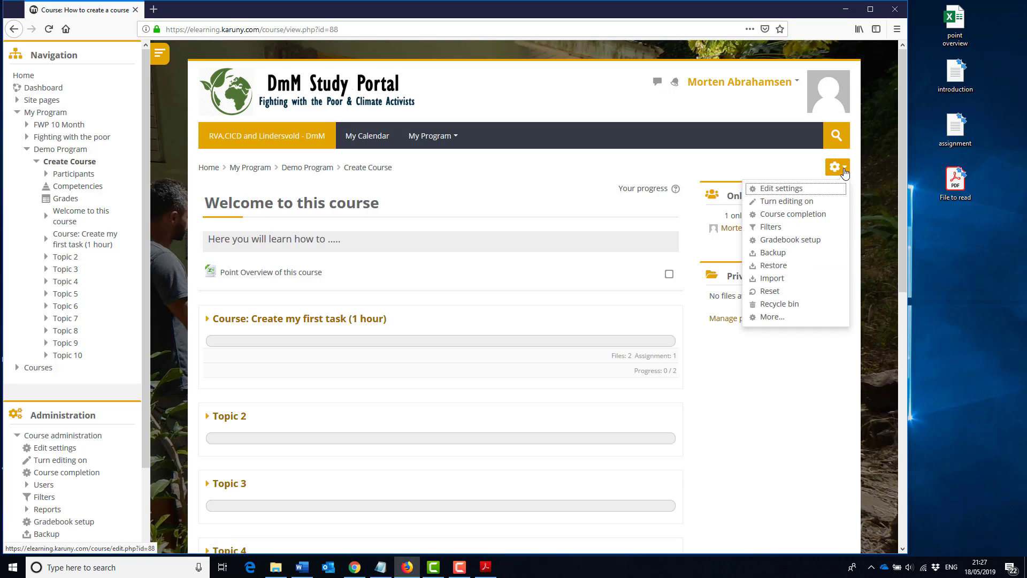
{"action": "left_click", "coordinate": [809, 203]}
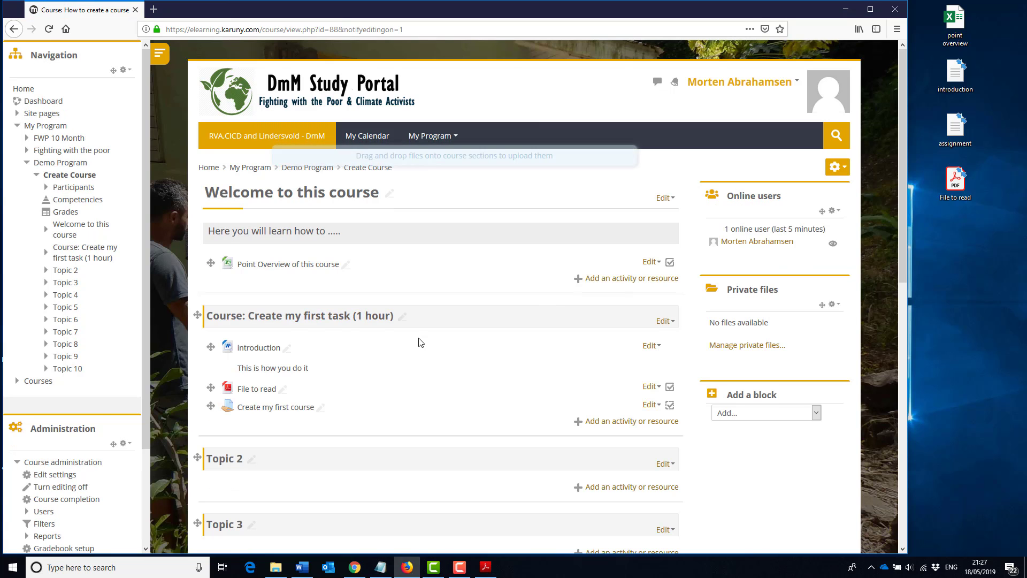
{"action": "scroll", "coordinate": [485, 320], "scroll_direction": "down", "scroll_amount": 1}
{"action": "left_click", "coordinate": [663, 265]}
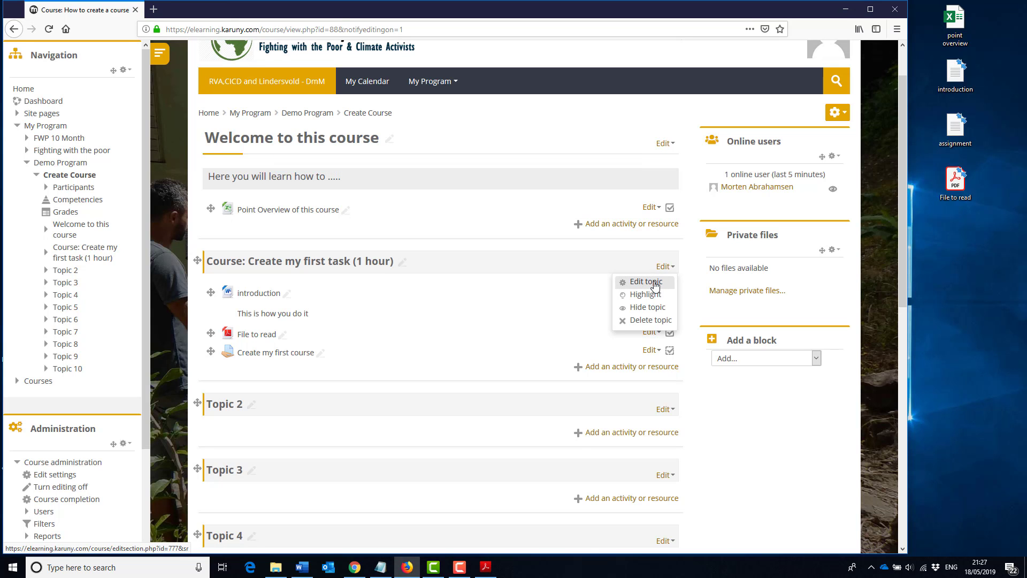
{"action": "left_click", "coordinate": [655, 287]}
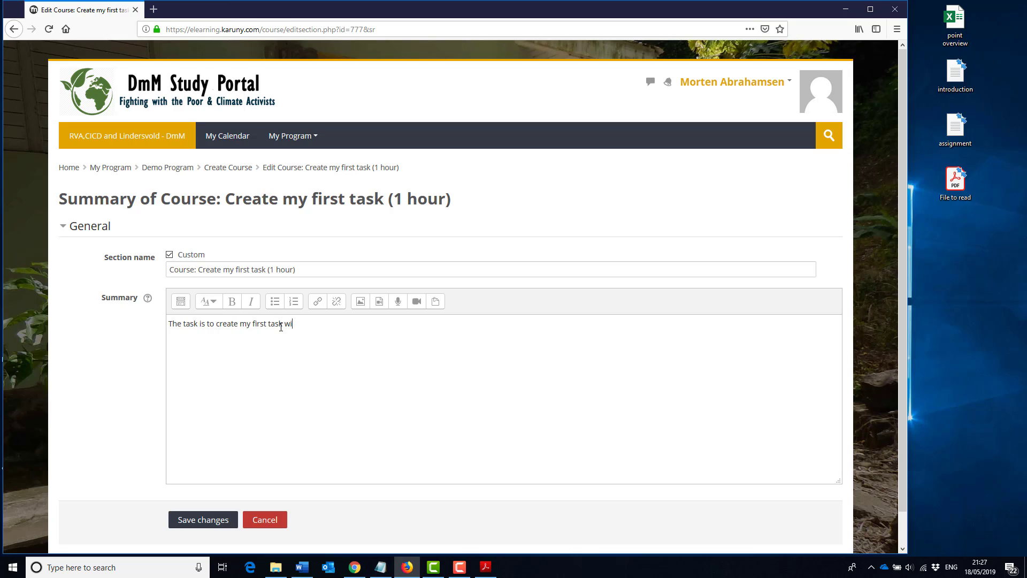
{"action": "type", "text": "s course"}
{"action": "left_click", "coordinate": [214, 520]}
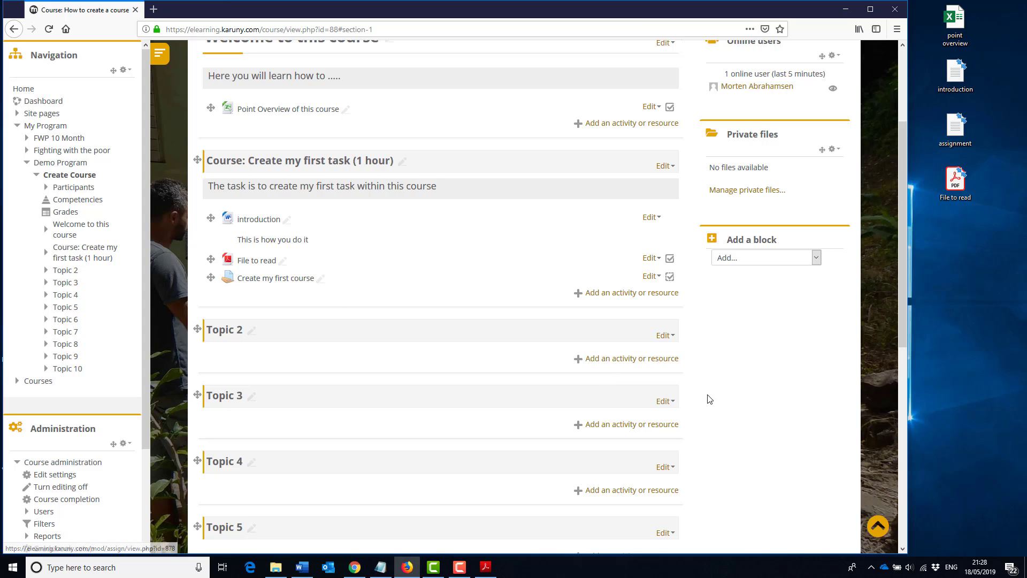
Step: Turn course editing off and open the section "Course: Create my first task (1 hour)" to view its contents
{"action": "scroll", "coordinate": [706, 394], "scroll_direction": "up", "scroll_amount": 3}
{"action": "left_click", "coordinate": [844, 168]}
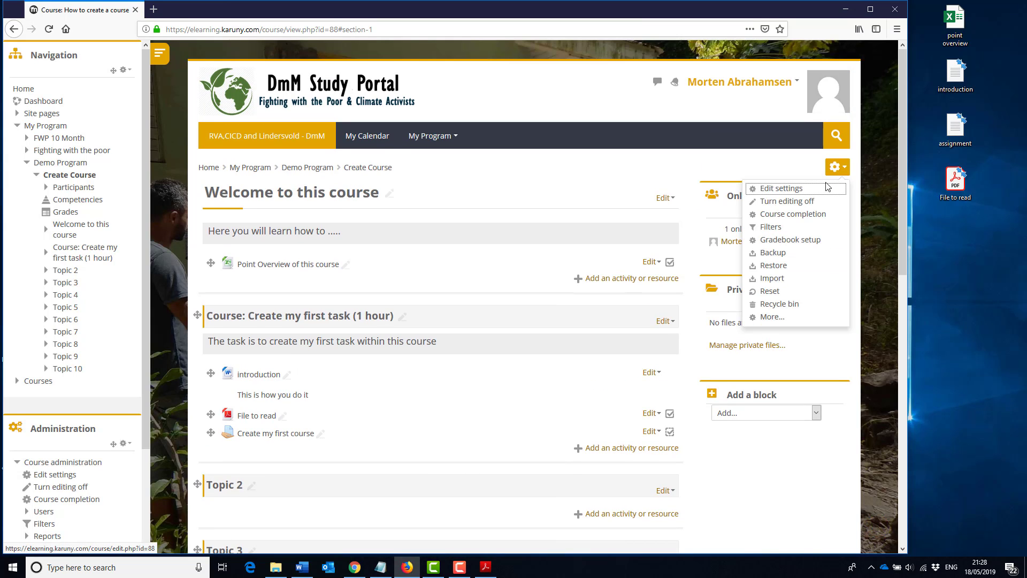
{"action": "left_click", "coordinate": [803, 200]}
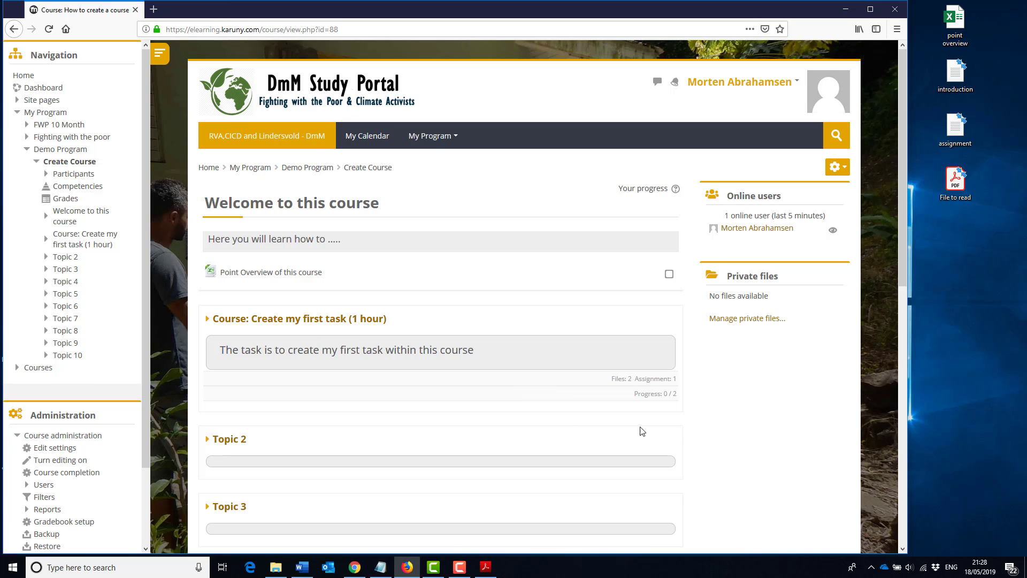
{"action": "left_click", "coordinate": [318, 323]}
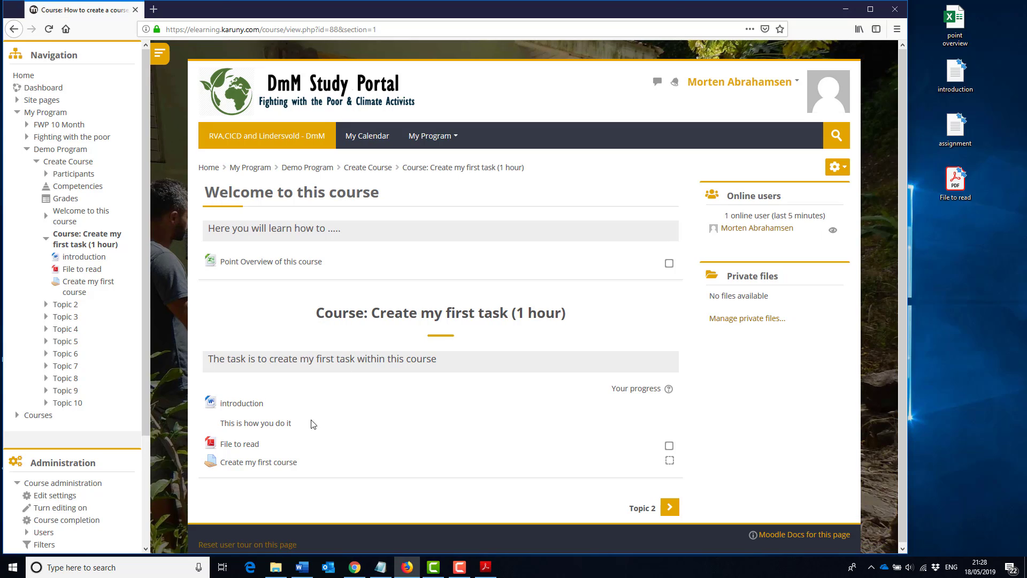
Step: Mark the "File to read" item as complete, then clear its completion mark
{"action": "left_click", "coordinate": [669, 446]}
{"action": "left_click", "coordinate": [670, 448]}
{"action": "scroll", "coordinate": [725, 415], "scroll_direction": "down", "scroll_amount": 1}
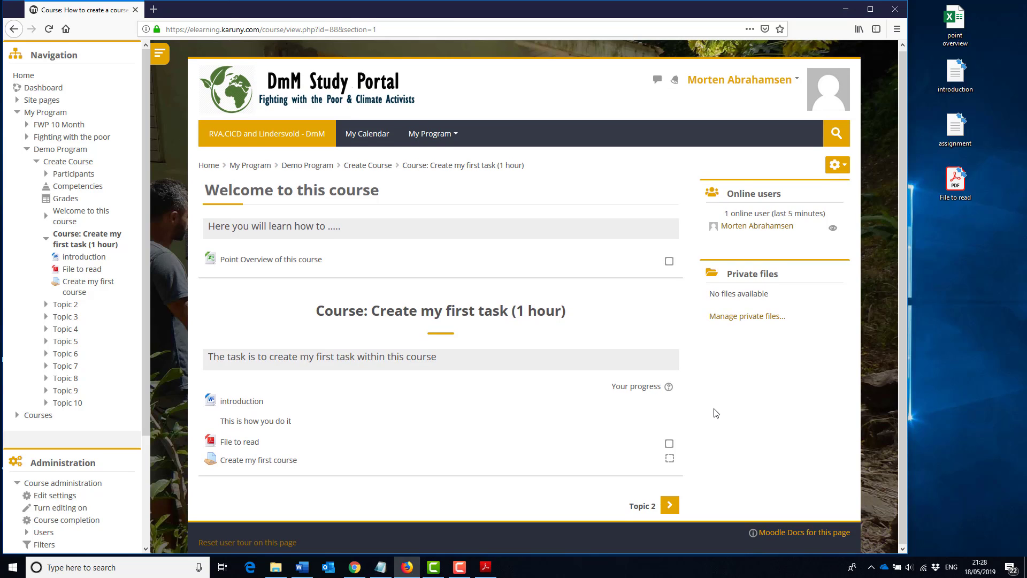